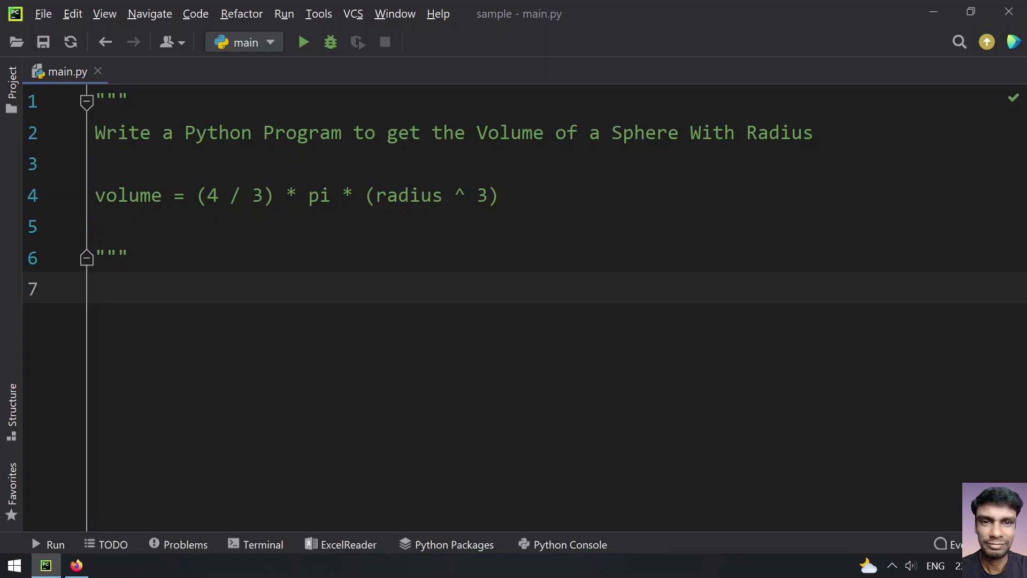
# Highlight the docstring's volume formula line, then pi, the multiplication sign and radius in it
pyautogui.tripleClick(140, 195)
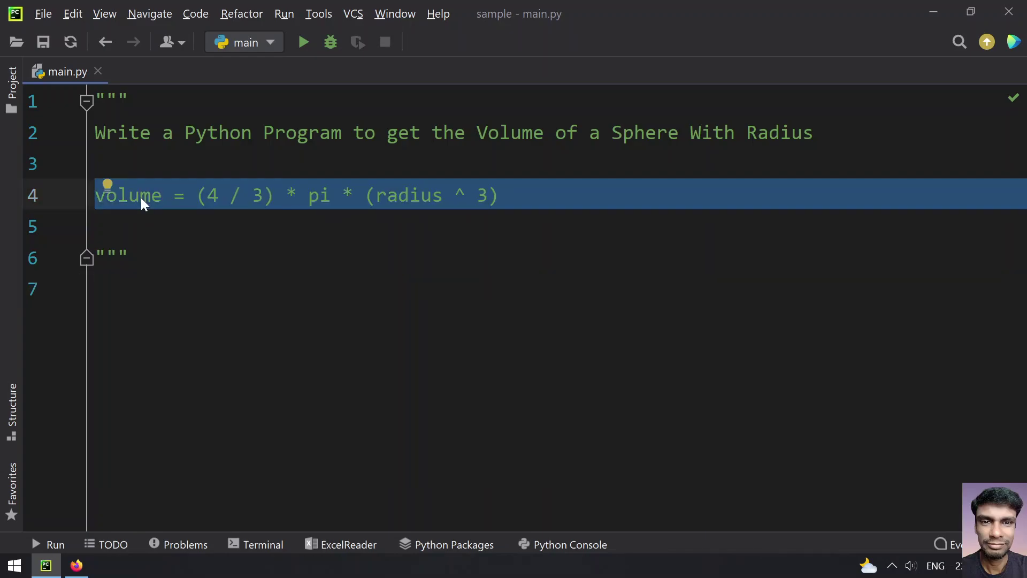
pyautogui.click(128, 257)
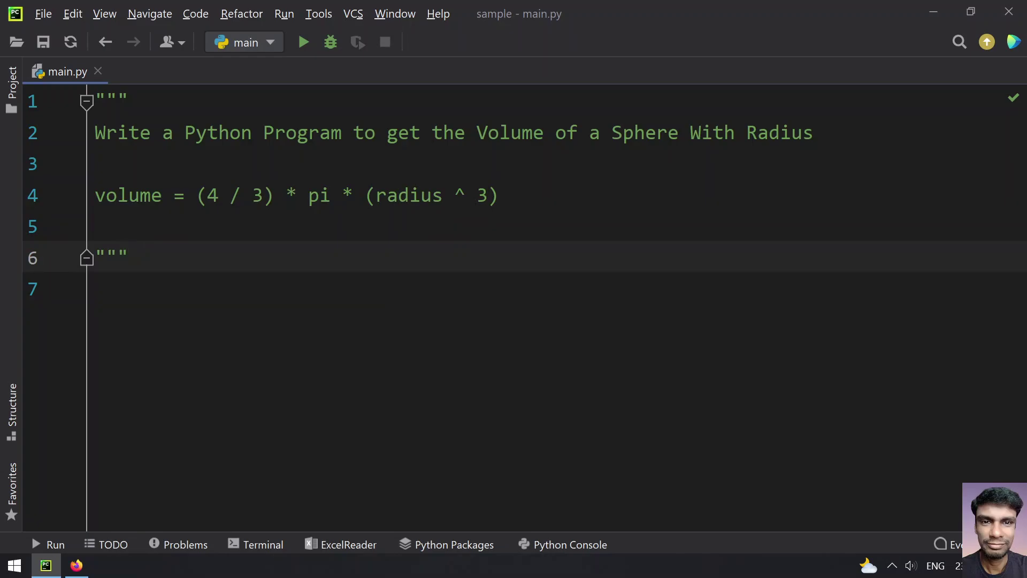
pyautogui.doubleClick(320, 195)
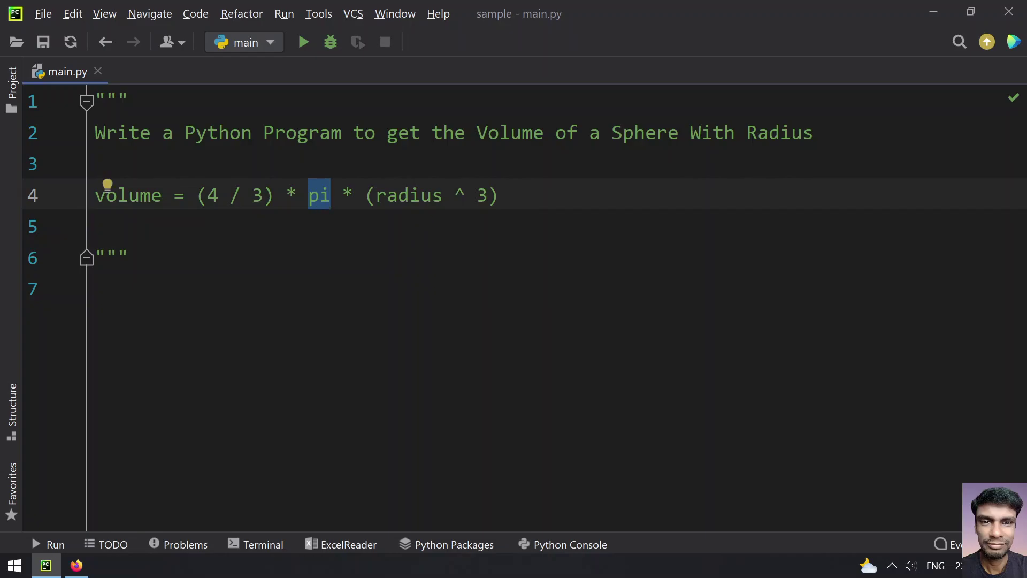
pyautogui.press('Right')
pyautogui.press('Right')
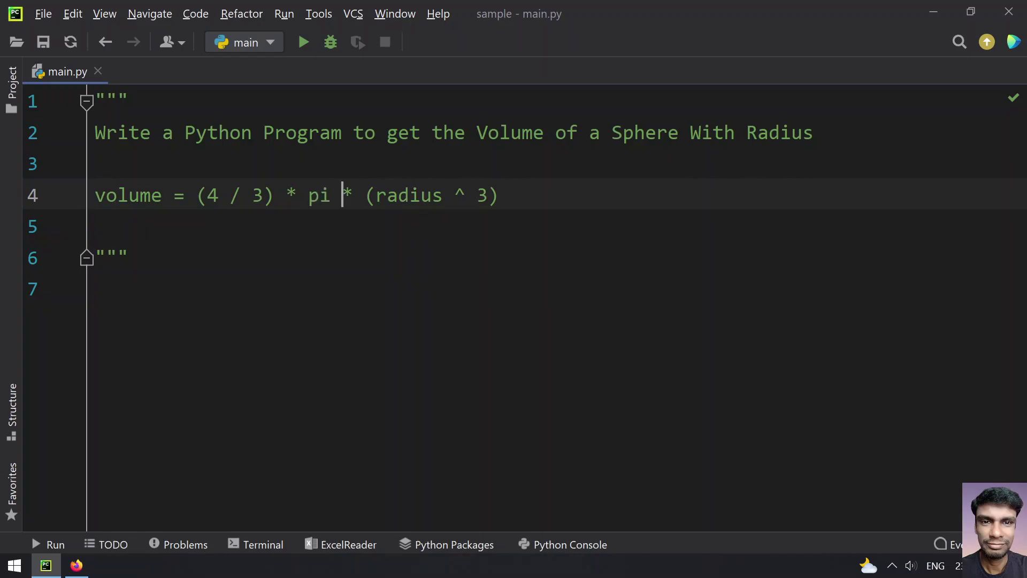
pyautogui.hotkey('shift', 'Right')
pyautogui.press('Right')
pyautogui.press('Right')
pyautogui.hotkey('ctrl', 'shift', 'Right')
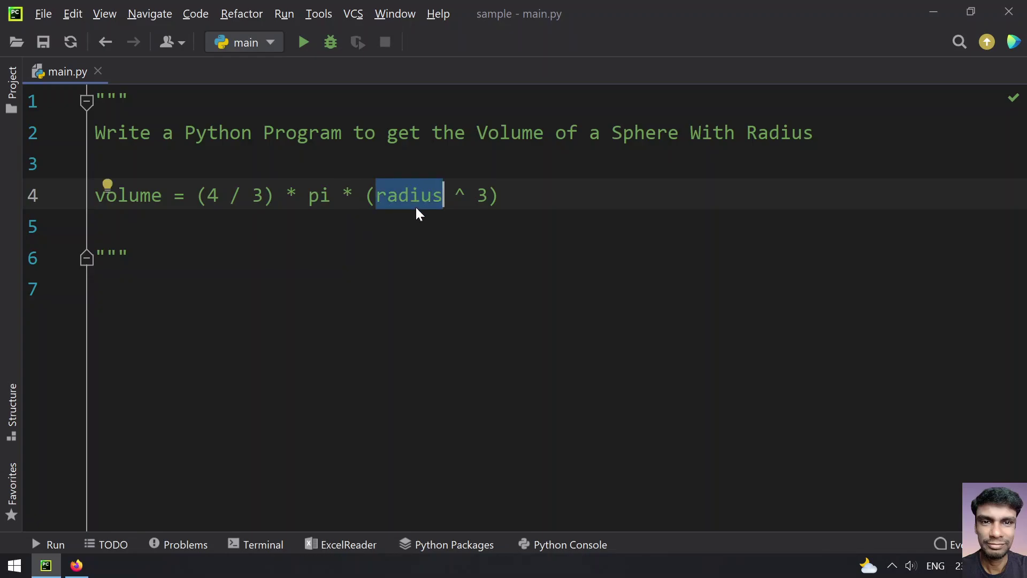
# Highlight 'Sphere' in the title, radius again, and the formula's right-hand side
pyautogui.doubleClick(646, 133)
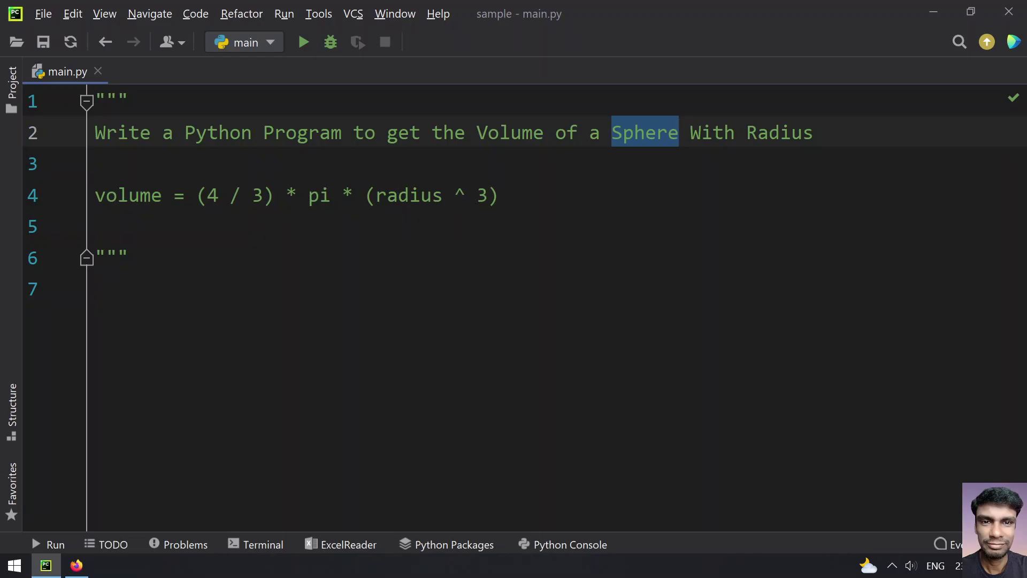
pyautogui.doubleClick(409, 196)
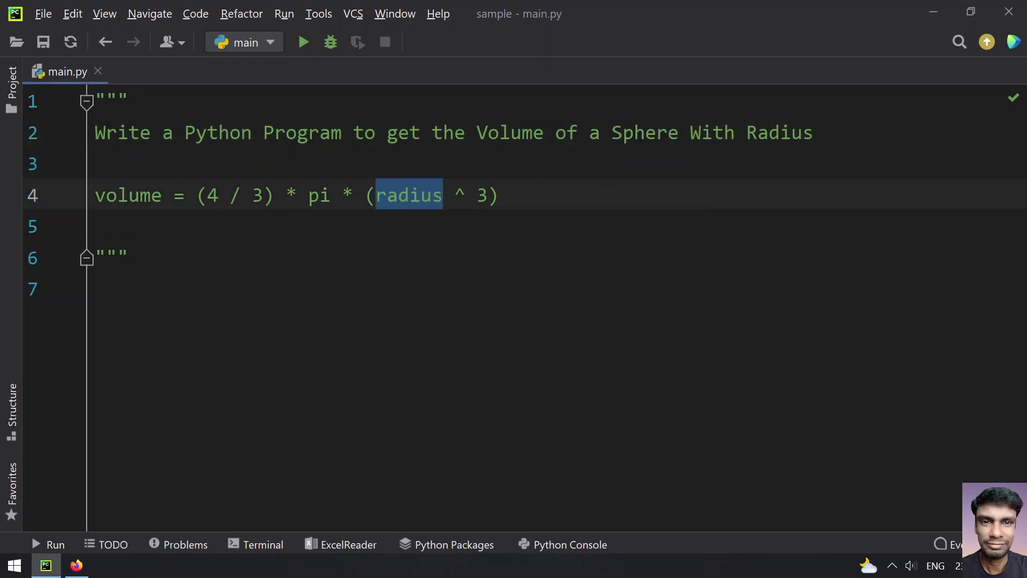
pyautogui.press('End')
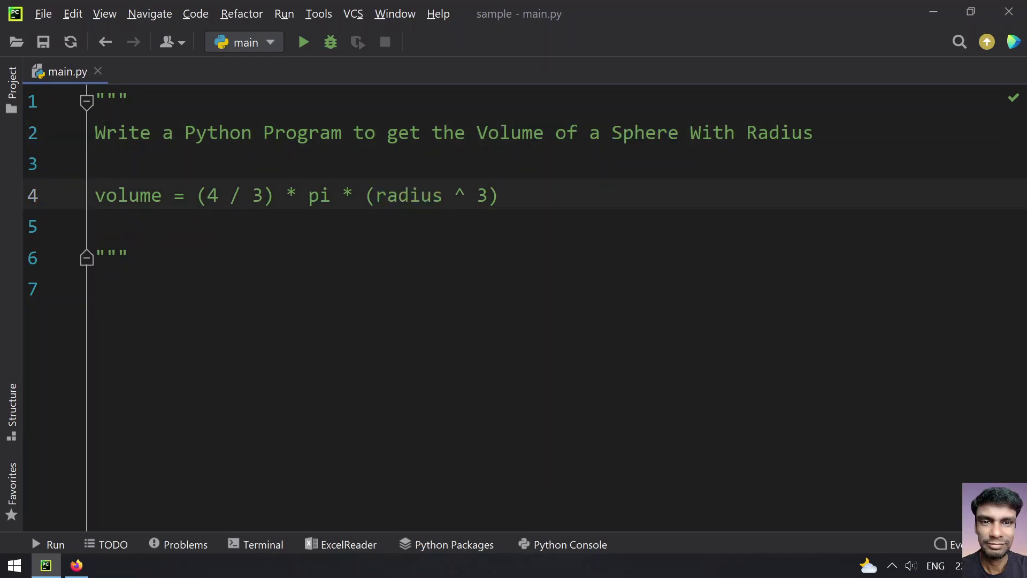
pyautogui.moveTo(497, 195); pyautogui.dragTo(196, 195)
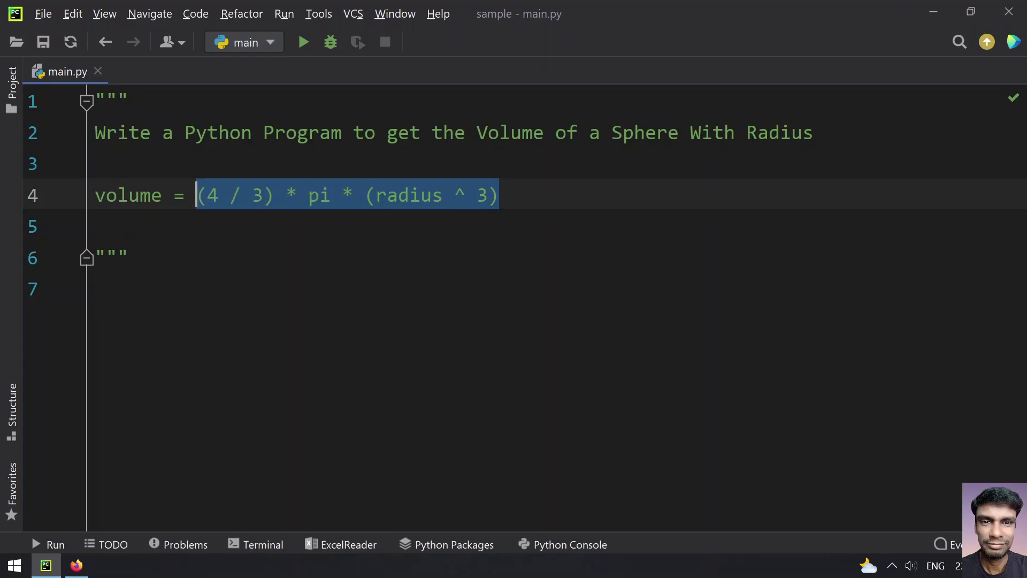
pyautogui.click(128, 195)
pyautogui.doubleClick(128, 195)
# Check the browser's 'volume of sphere formula' results, then return to main.py
pyautogui.click(321, 257)
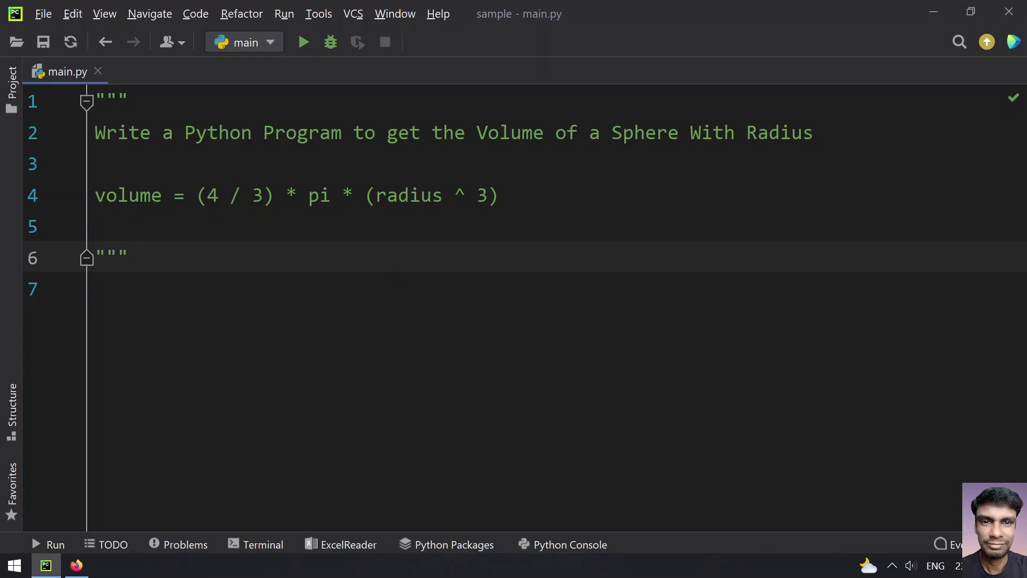
pyautogui.click(77, 565)
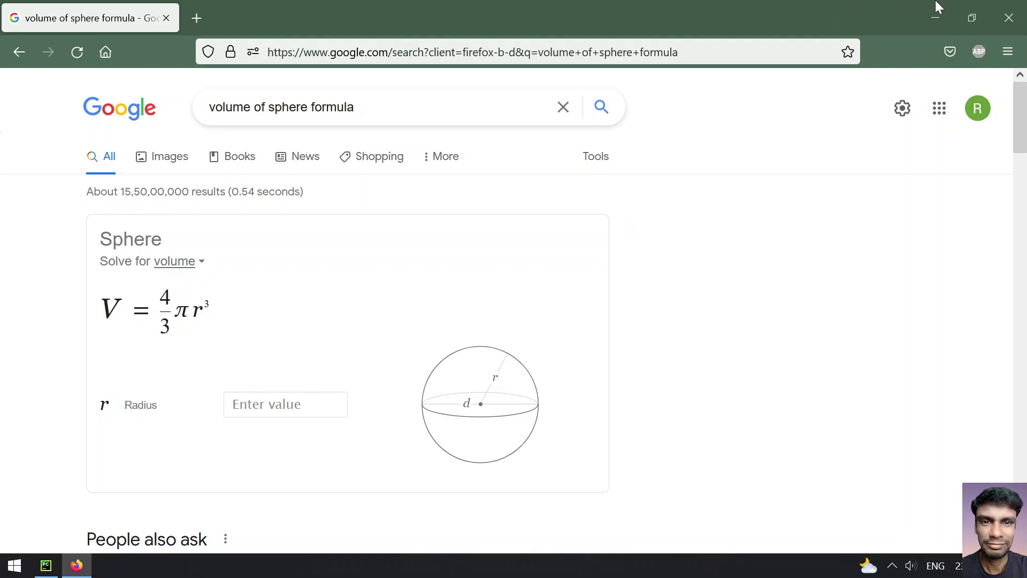
pyautogui.click(935, 18)
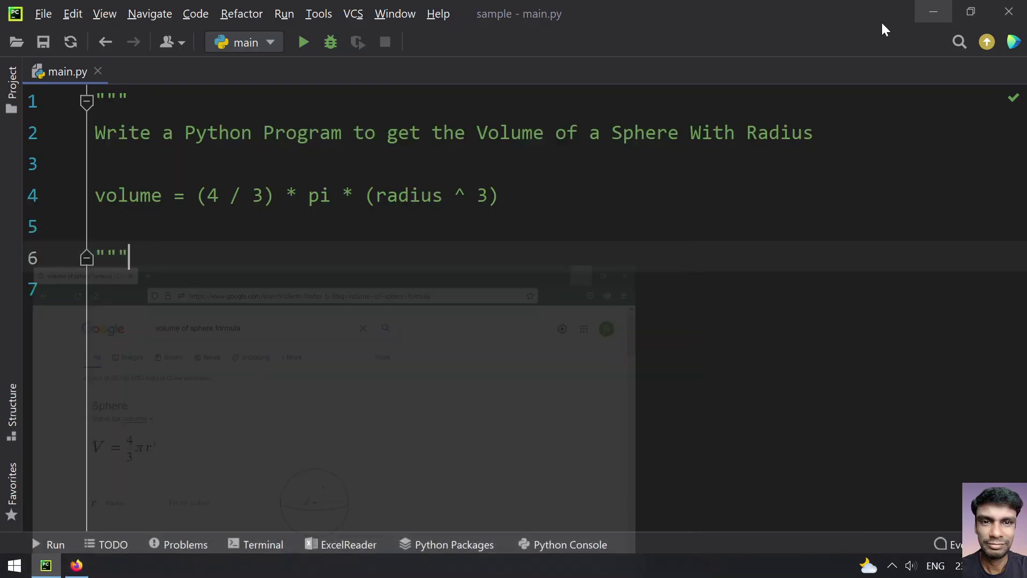
# Add 'from math import pi' on a new line below the formula docstring
pyautogui.press('Down')
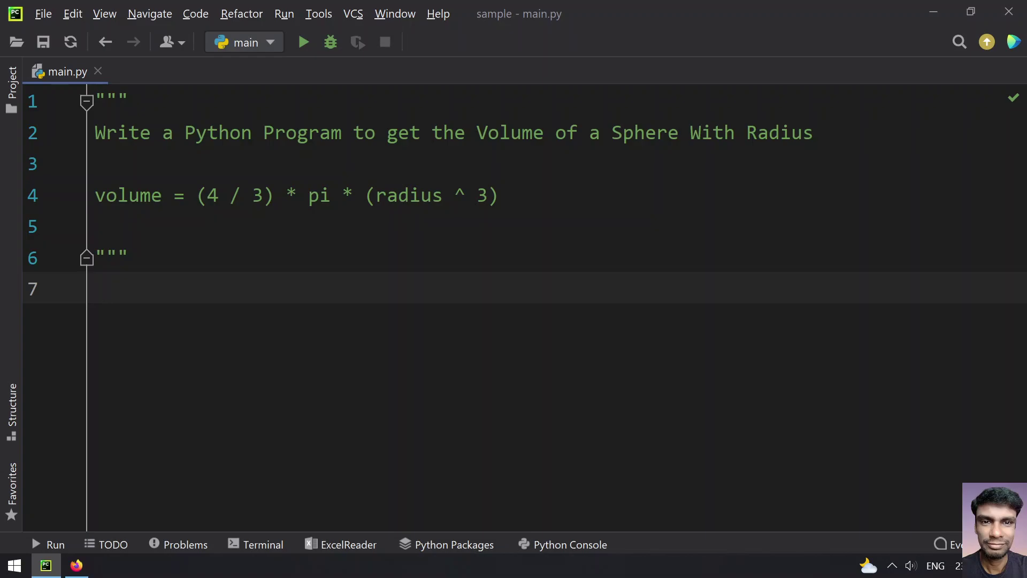
pyautogui.press('Return')
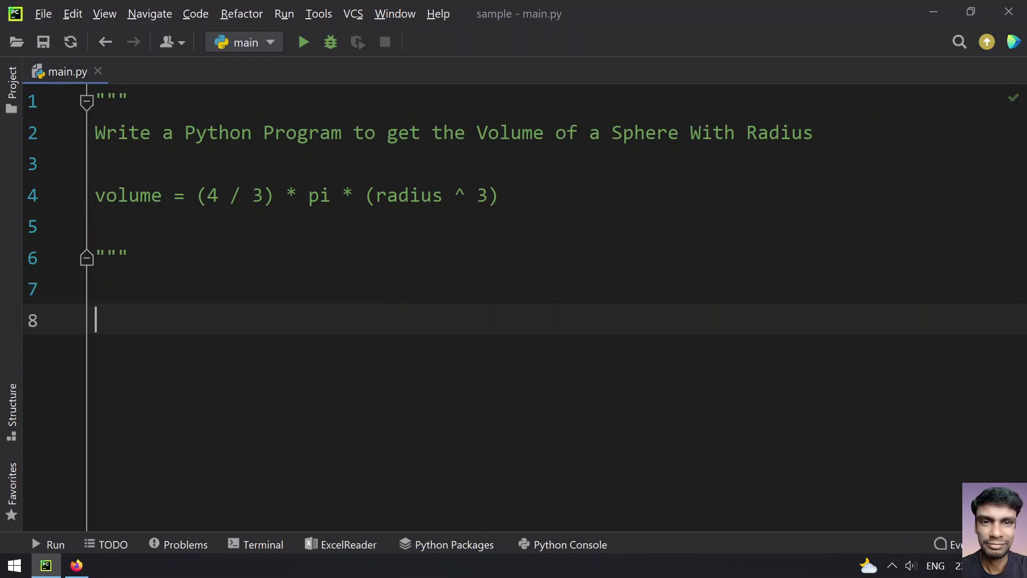
pyautogui.write('from math ')
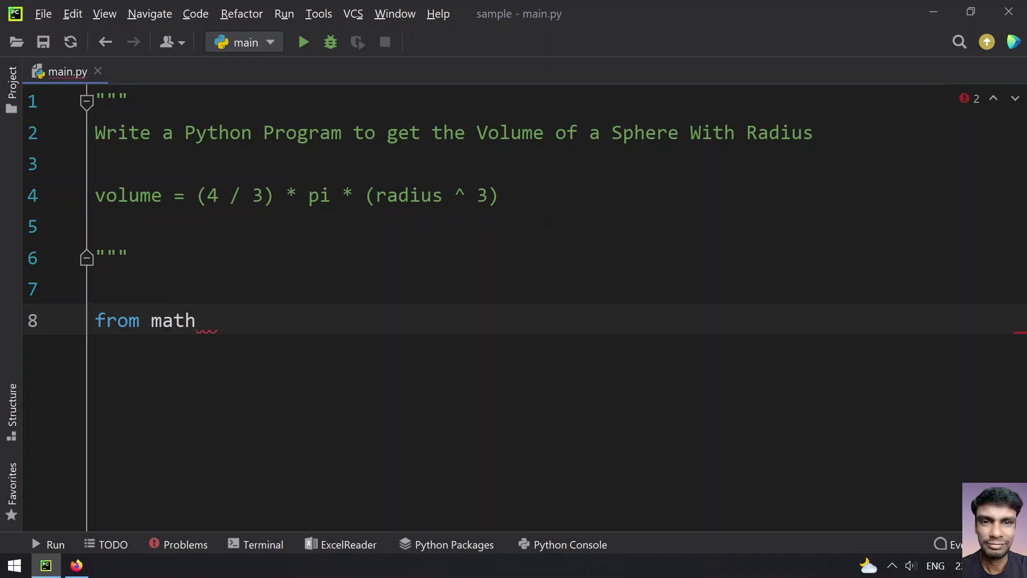
pyautogui.write('import ')
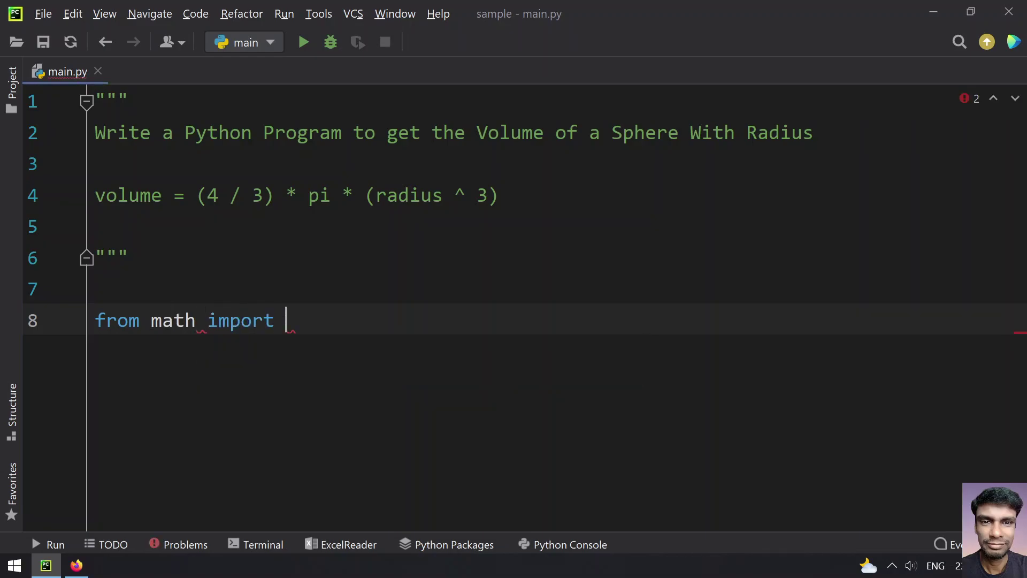
pyautogui.write('pi')
pyautogui.press('Return')
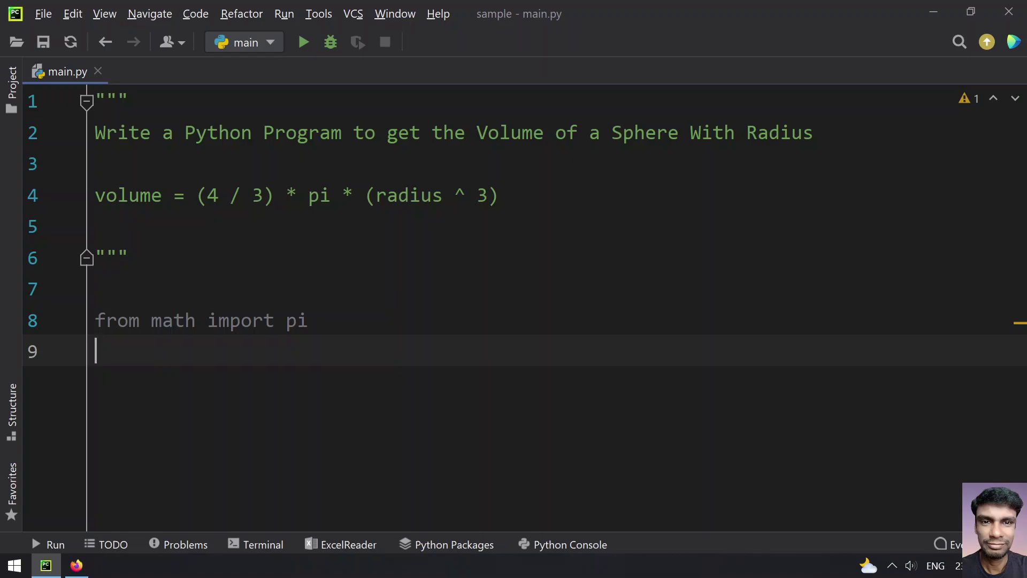
pyautogui.press('Return')
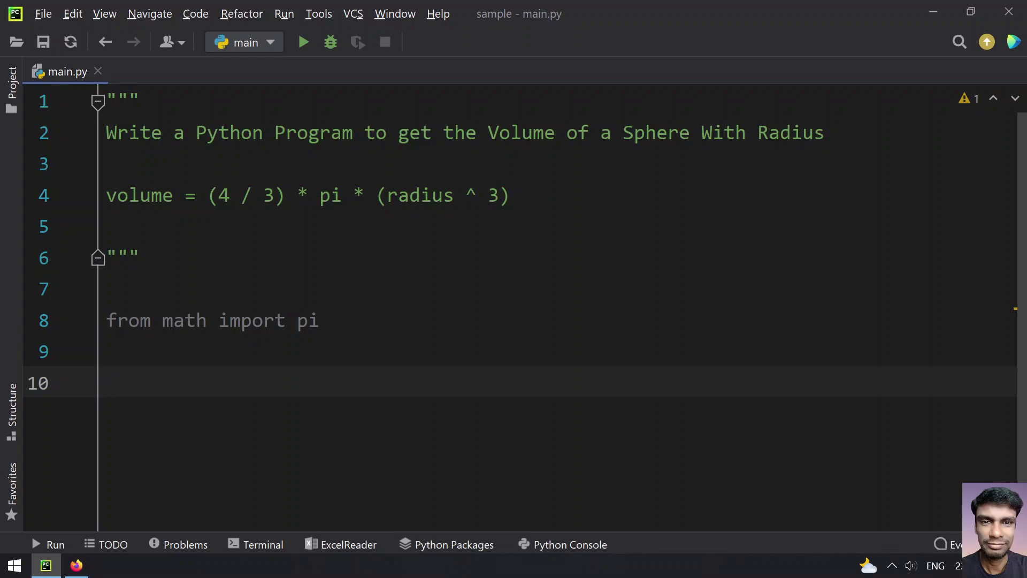
pyautogui.press('BackSpace')
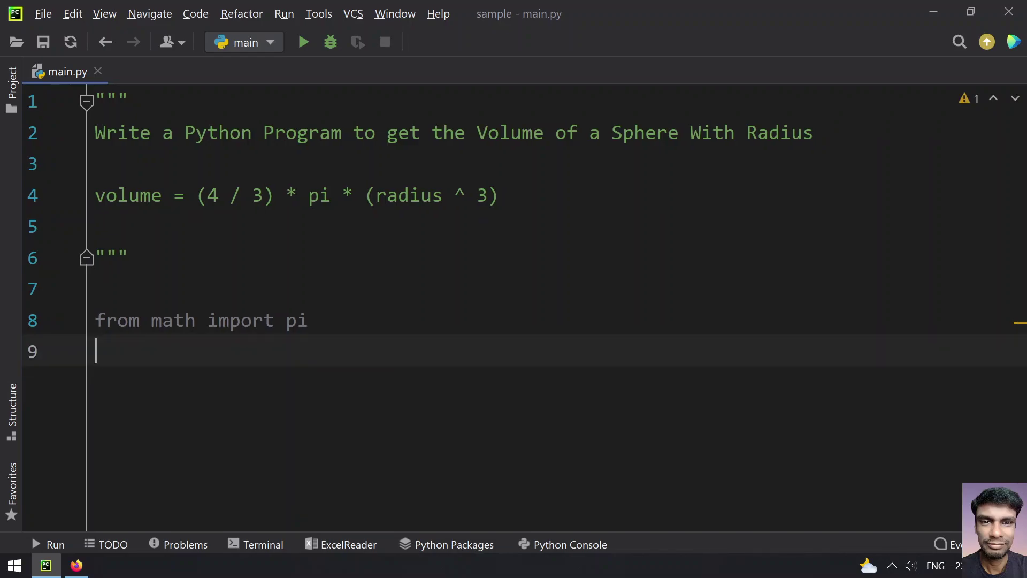
pyautogui.write('radiu')
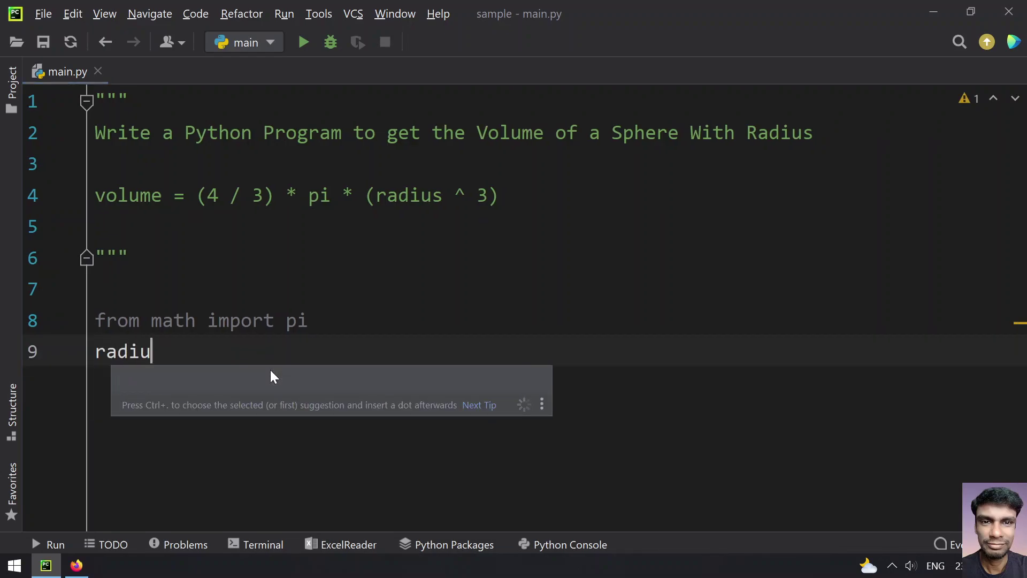
pyautogui.write('s = in')
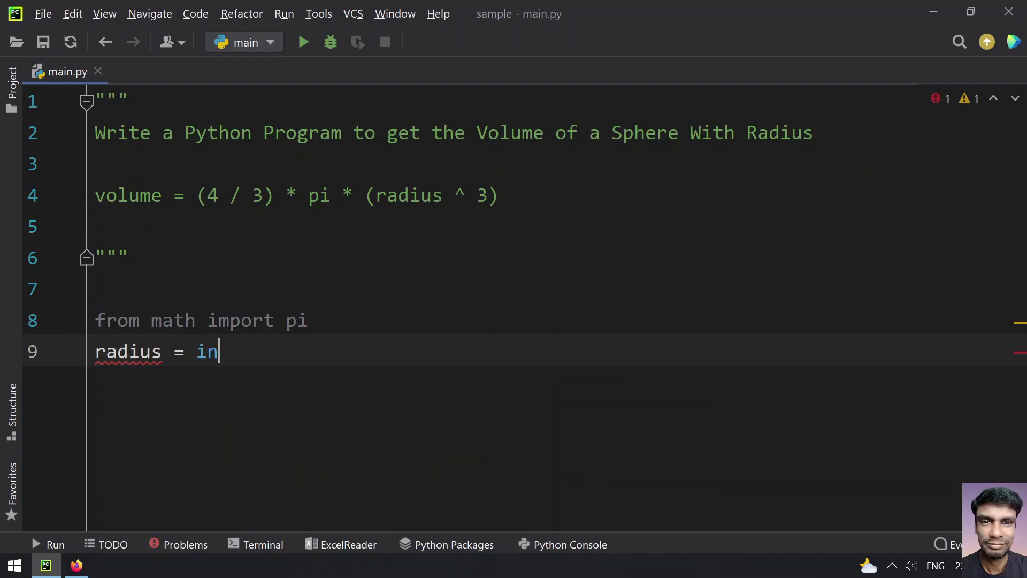
pyautogui.write('put(')
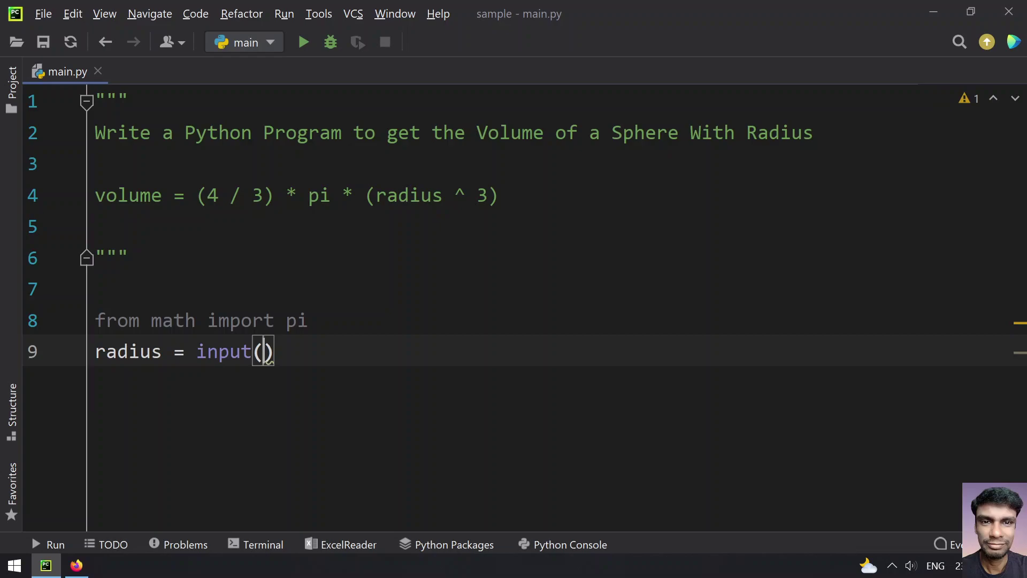
pyautogui.write('"Enter ')
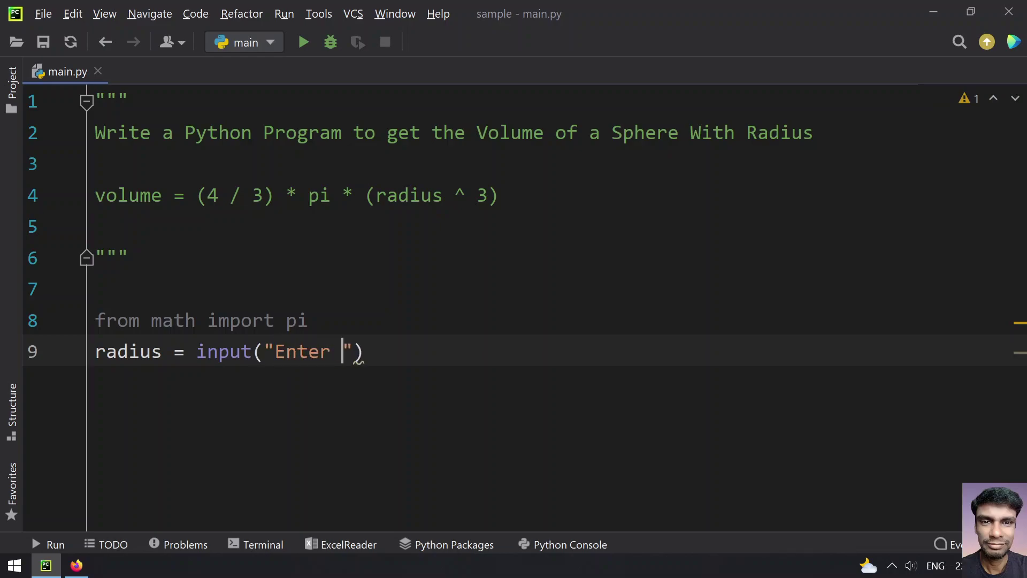
pyautogui.write('Radius o')
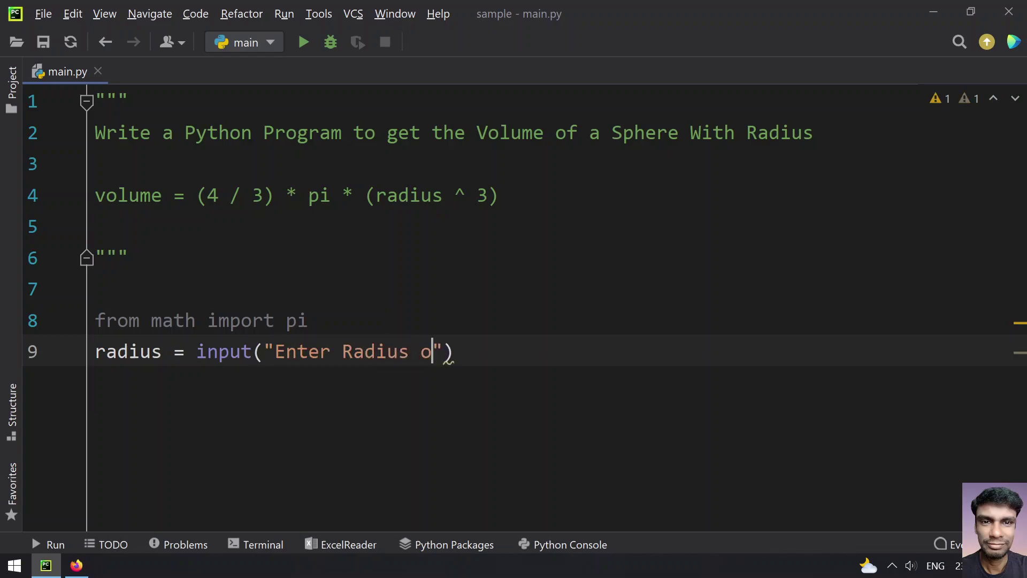
pyautogui.write('f Sphere ')
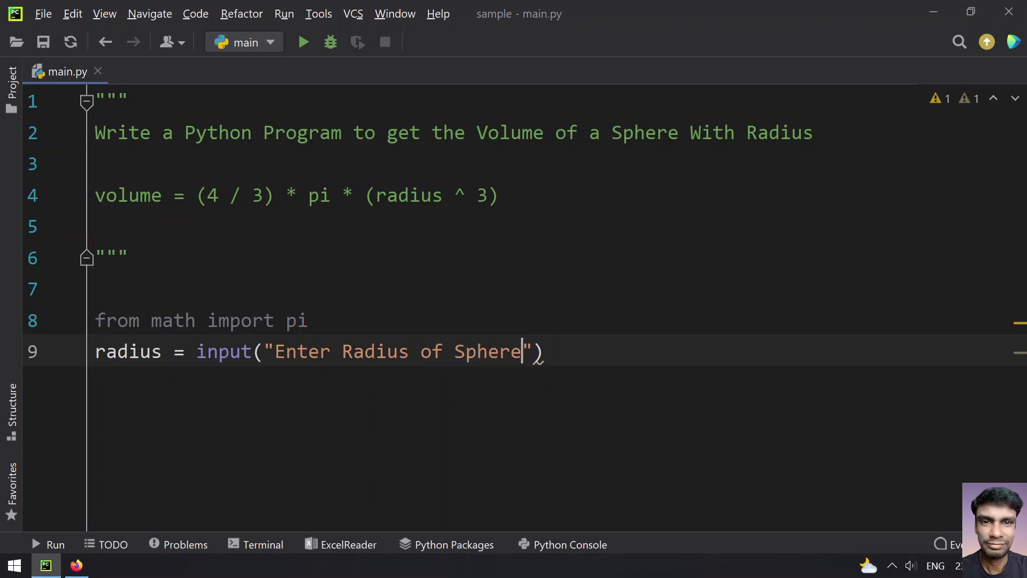
pyautogui.write(':')
# Wrap the 'Enter Radius of Sphere : ' input in float() and start a new line below
pyautogui.press('End')
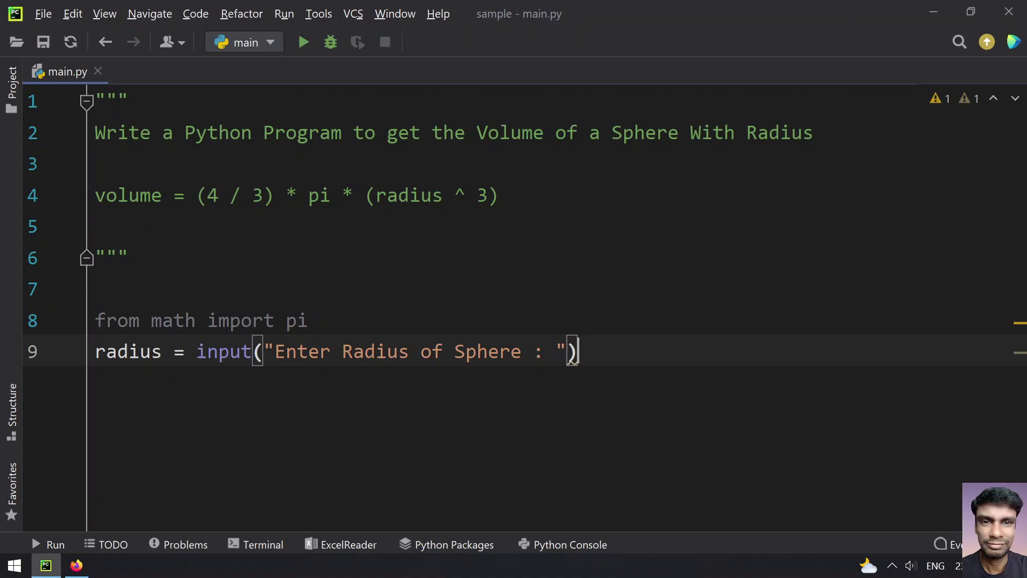
pyautogui.write(')')
pyautogui.hotkey('ctrl', 'Left')
pyautogui.hotkey('ctrl', 'Left')
pyautogui.hotkey('ctrl', 'Left')
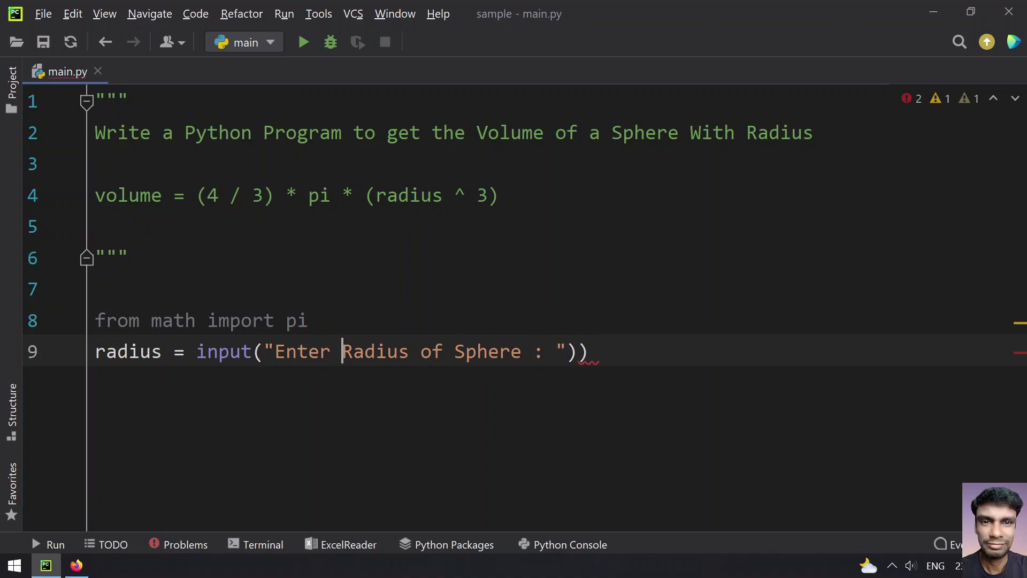
pyautogui.hotkey('ctrl', 'Left')
pyautogui.hotkey('ctrl', 'Left')
pyautogui.hotkey('ctrl', 'Left')
pyautogui.write('fl')
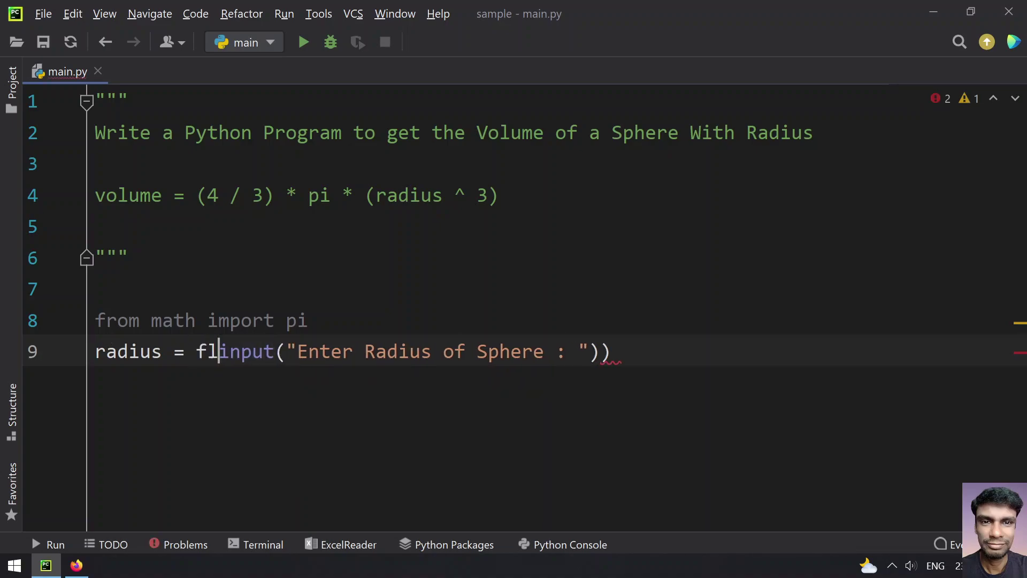
pyautogui.write('oat(')
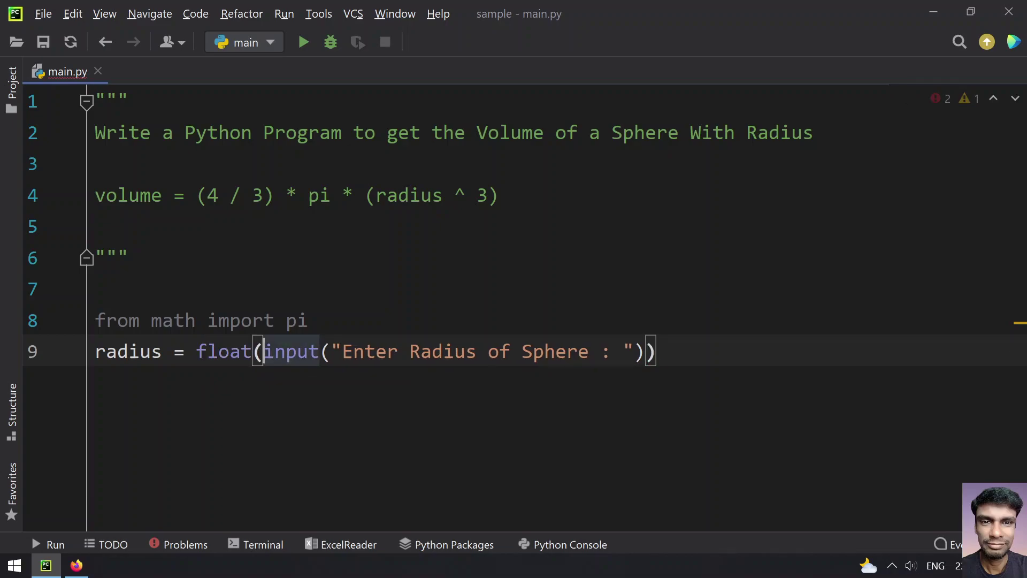
pyautogui.press('End')
pyautogui.write(')')
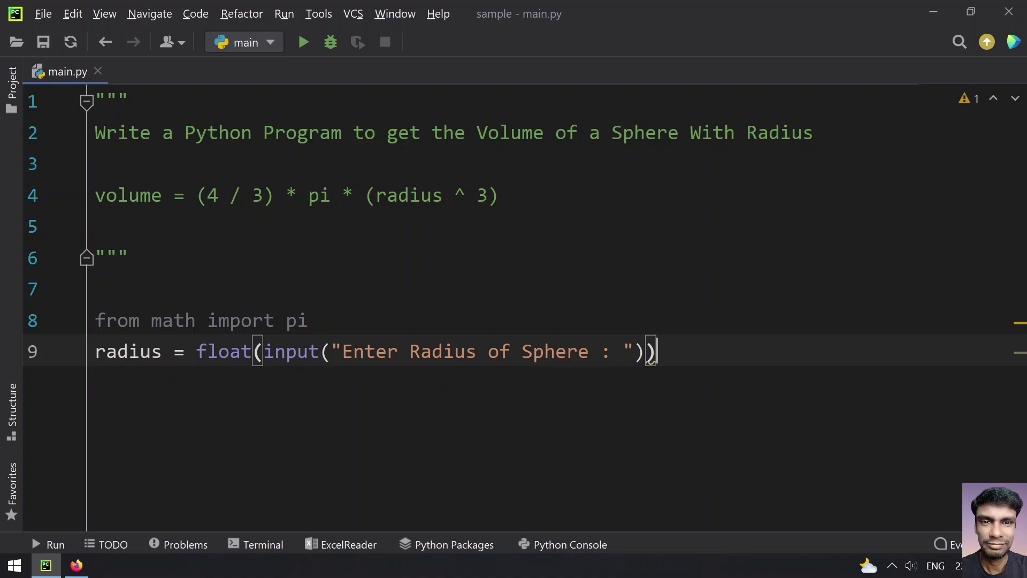
pyautogui.press('Return')
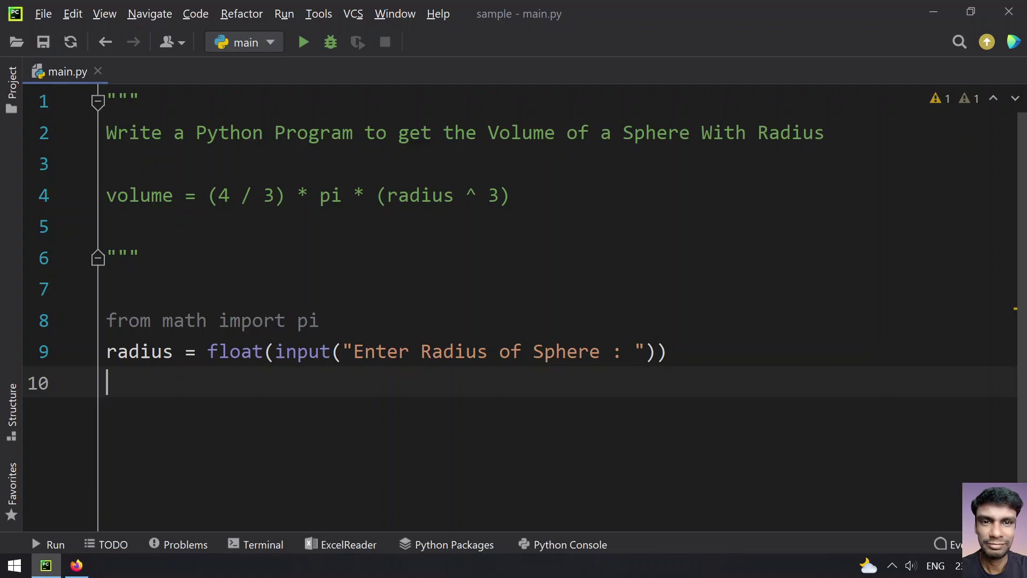
pyautogui.write('volume ')
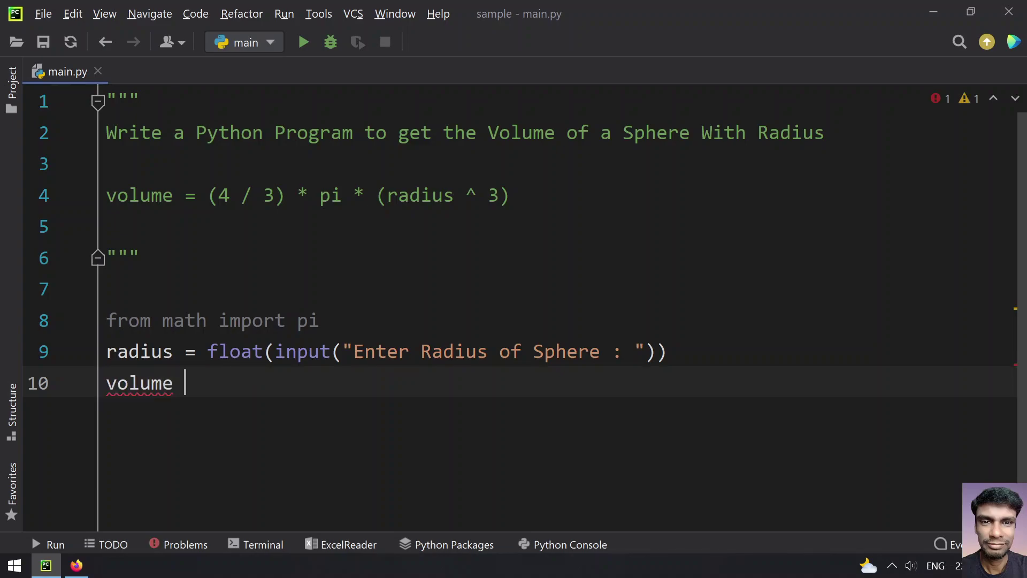
pyautogui.write('=')
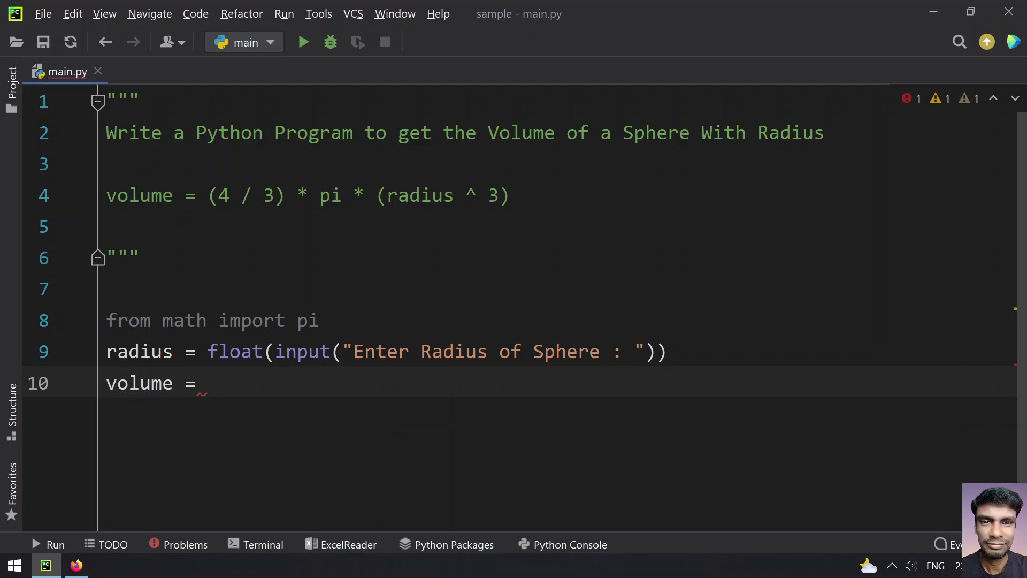
# Paste the docstring formula after 'volume = ' and locate the ^ operator to replace
pyautogui.moveTo(209, 195); pyautogui.dragTo(512, 195)
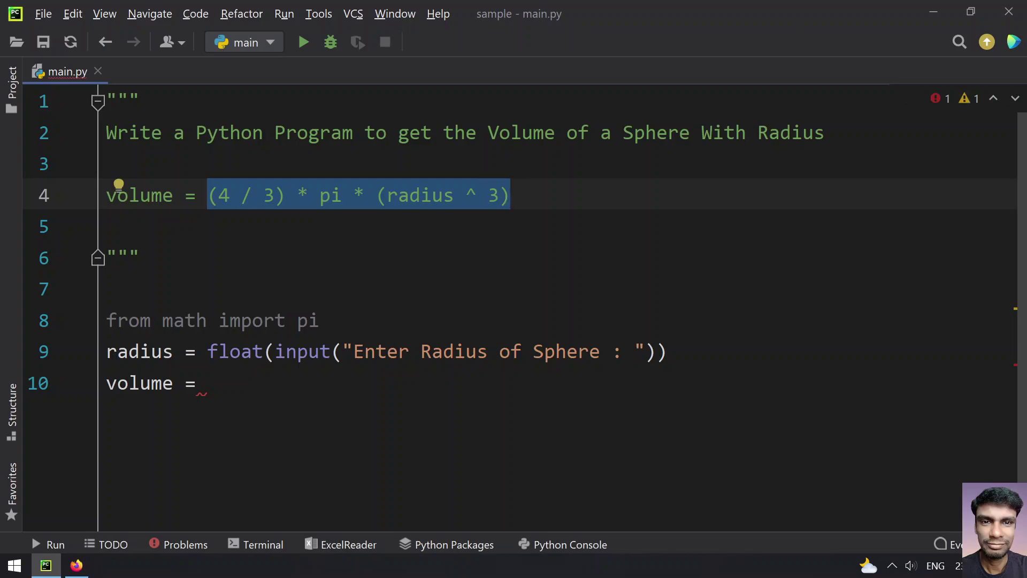
pyautogui.hotkey('ctrl', 'c')
pyautogui.click(209, 382)
pyautogui.hotkey('ctrl', 'v')
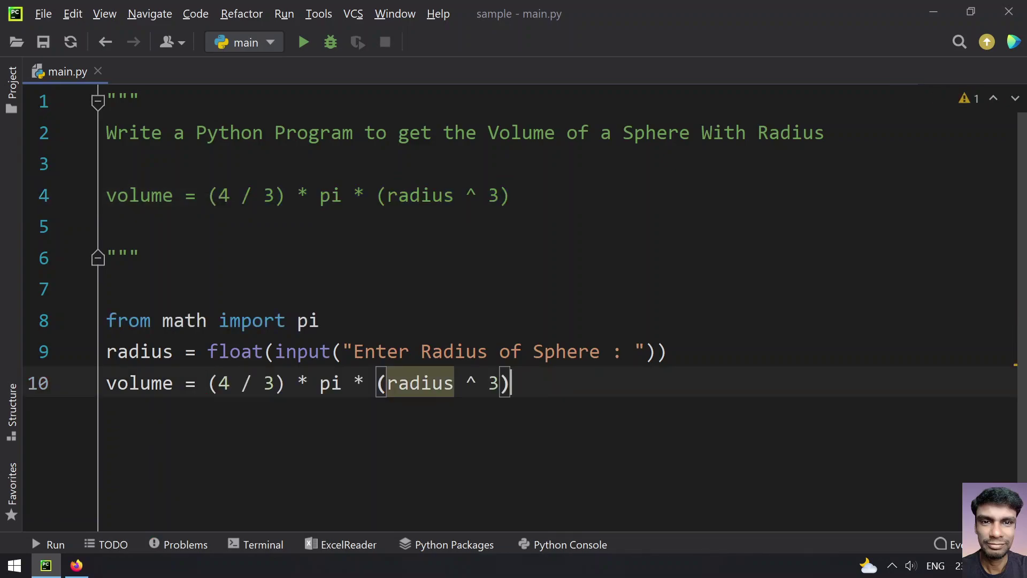
pyautogui.press('Left')
pyautogui.press('Left')
pyautogui.press('Left')
pyautogui.hotkey('shift', 'Left')
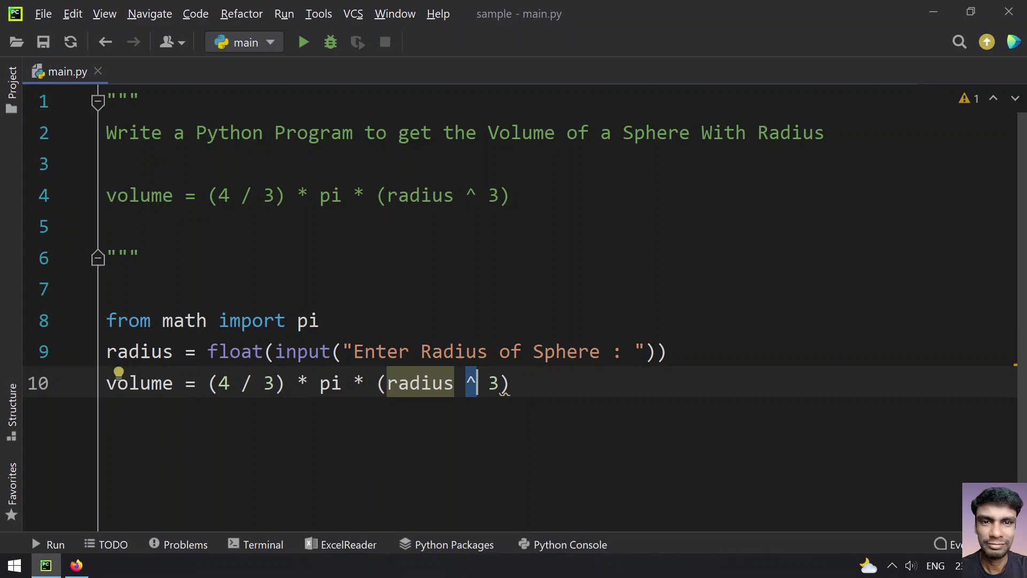
pyautogui.write('**')
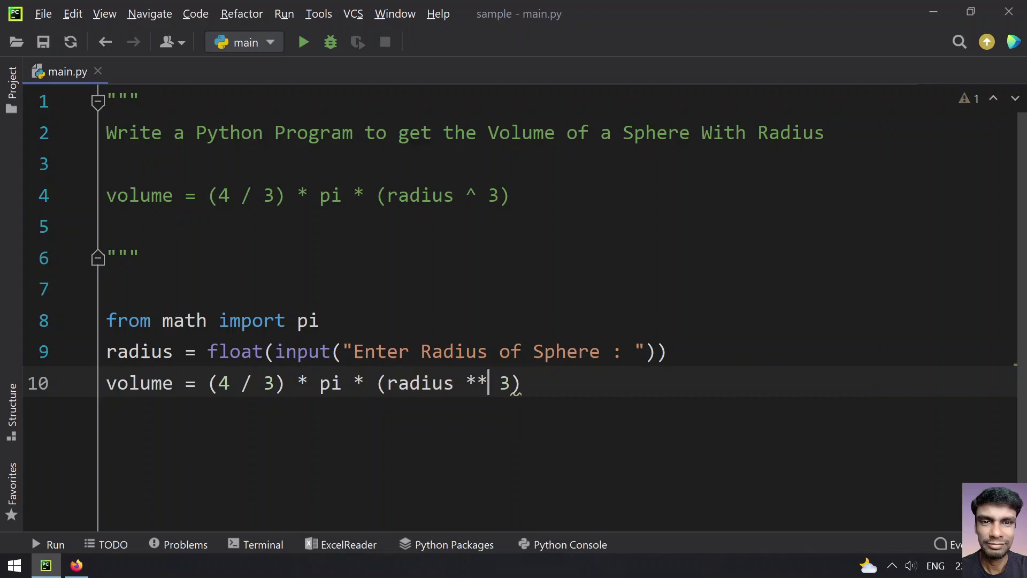
pyautogui.click(472, 196)
pyautogui.doubleClick(470, 195)
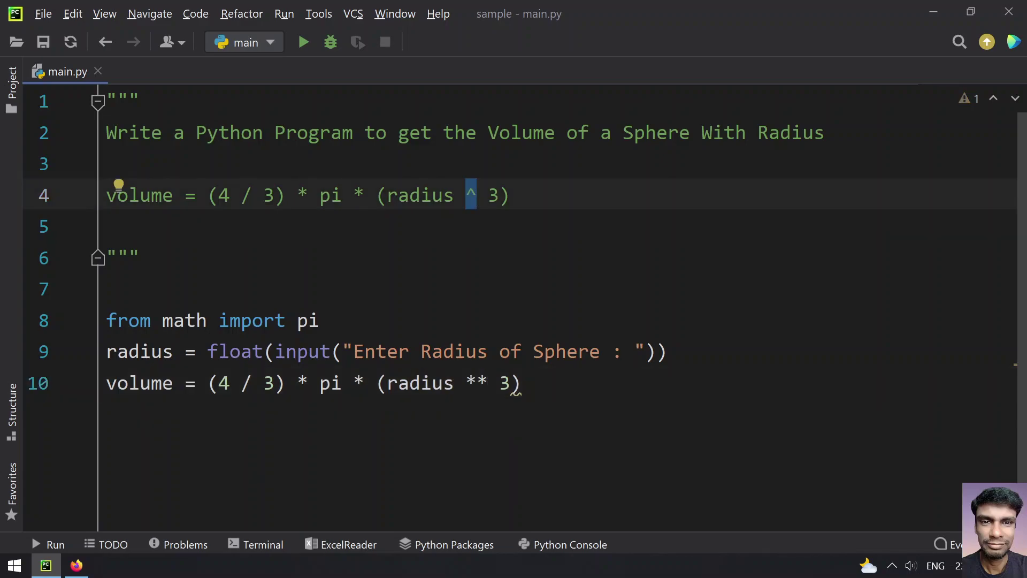
# Highlight **, radius ** 3, pi, the pi import and 4 / 3, then add a new line
pyautogui.doubleClick(476, 383)
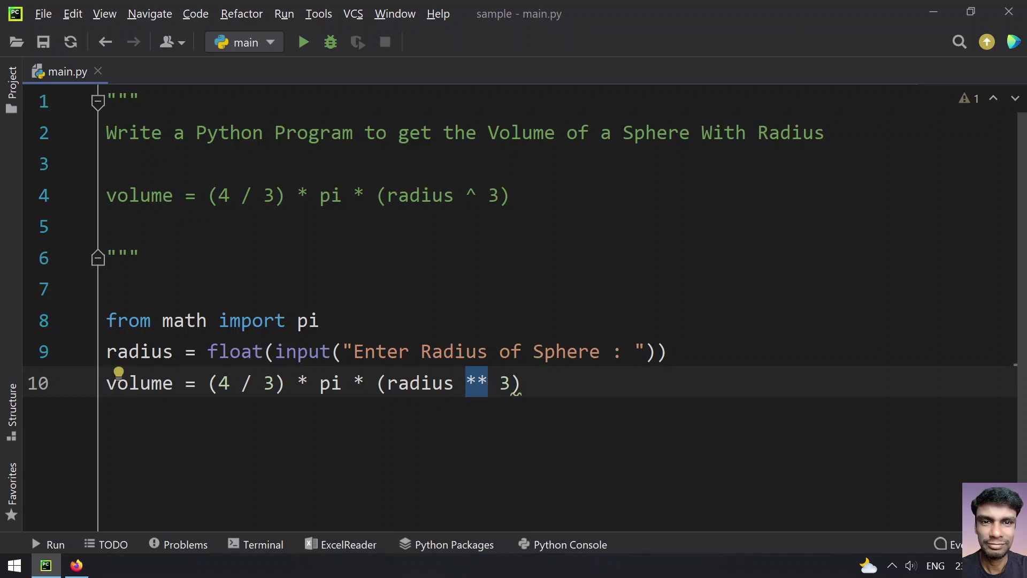
pyautogui.moveTo(401, 382); pyautogui.dragTo(510, 382)
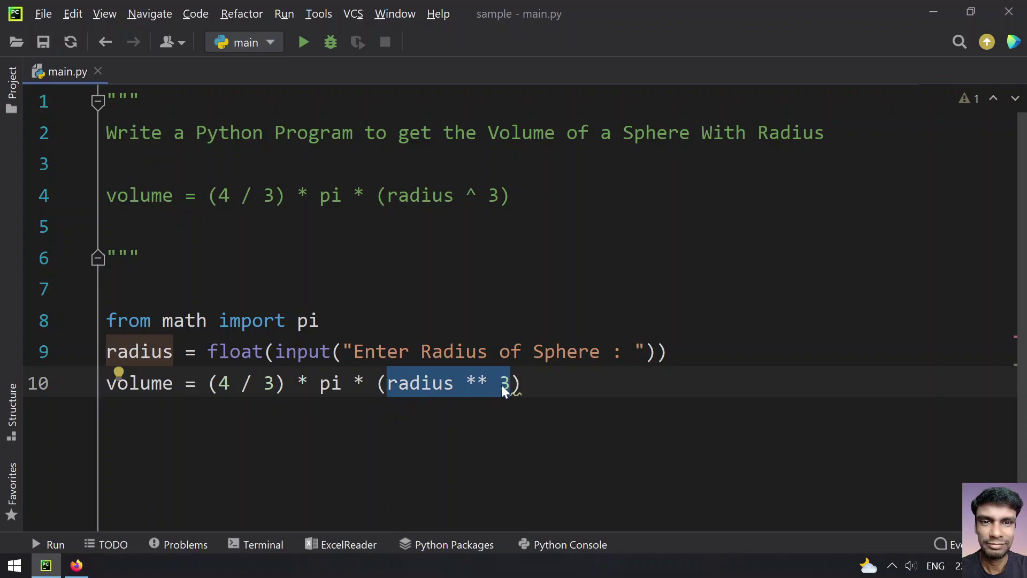
pyautogui.doubleClick(330, 382)
pyautogui.click(319, 320)
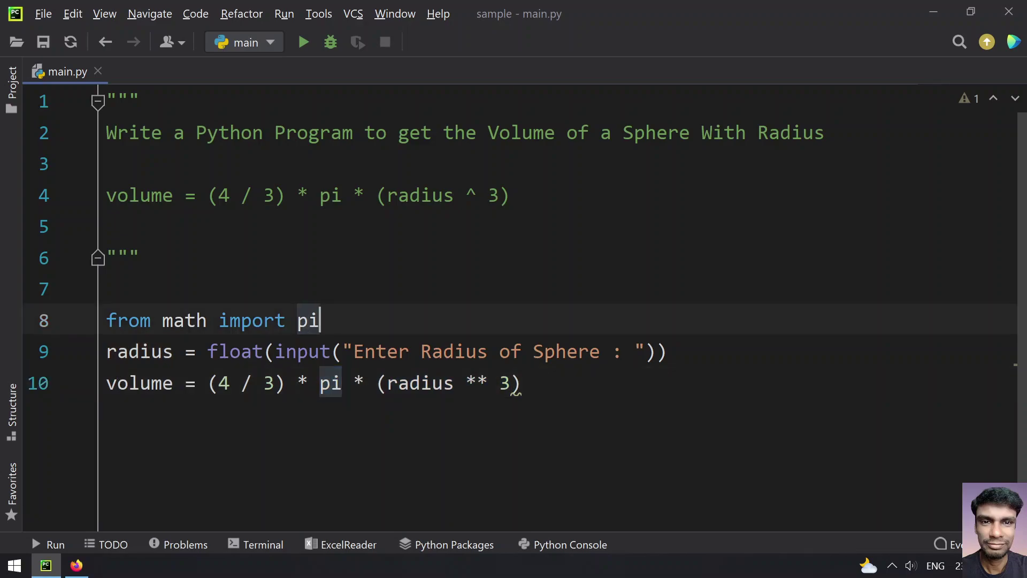
pyautogui.moveTo(319, 321); pyautogui.dragTo(173, 320)
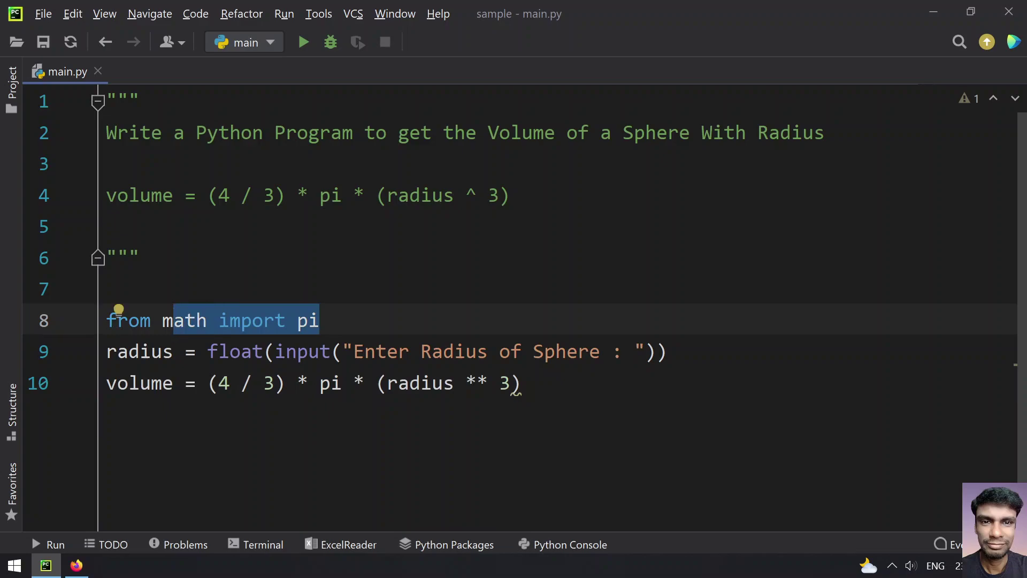
pyautogui.moveTo(216, 382); pyautogui.dragTo(274, 383)
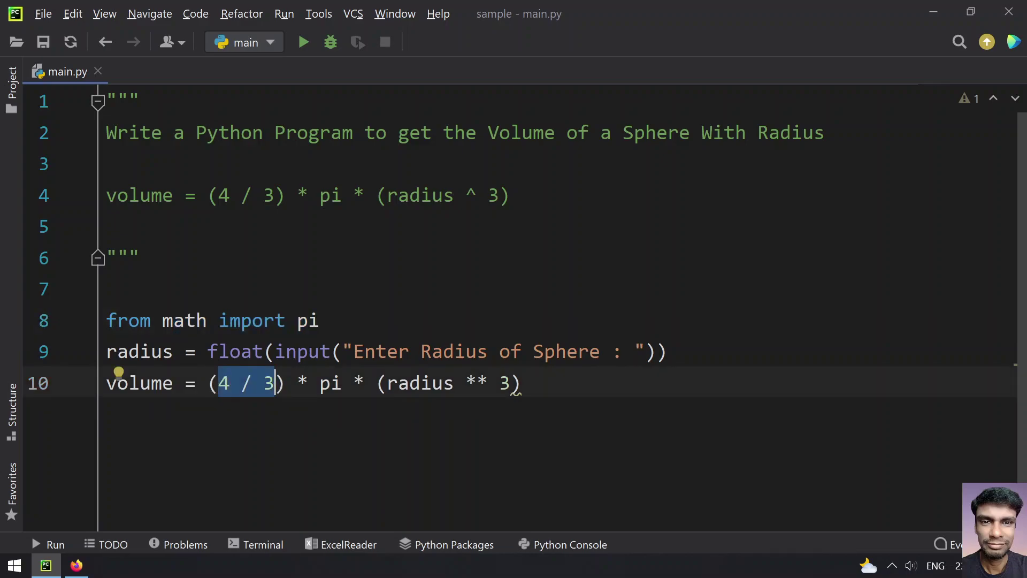
pyautogui.click(521, 382)
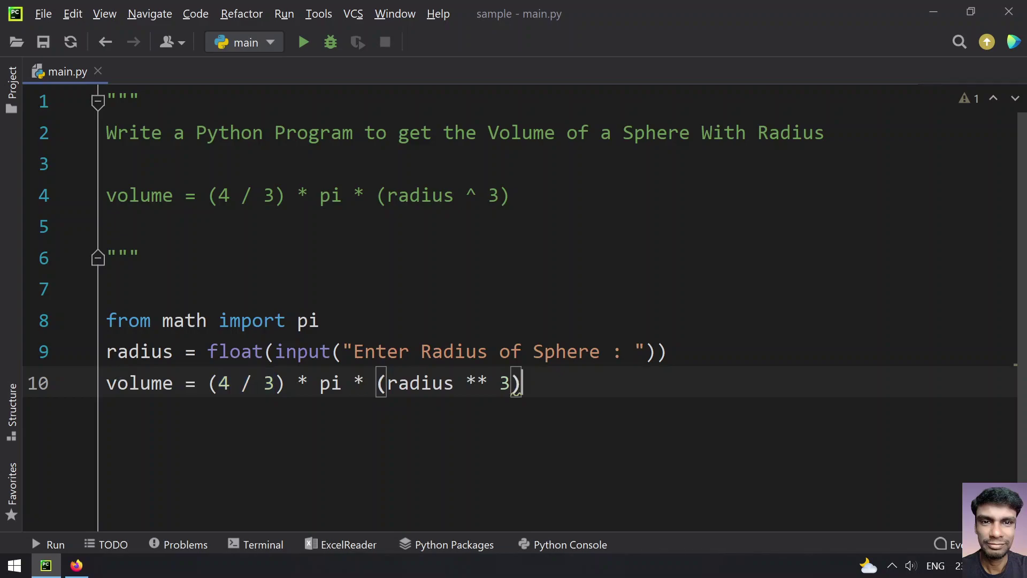
pyautogui.press('Return')
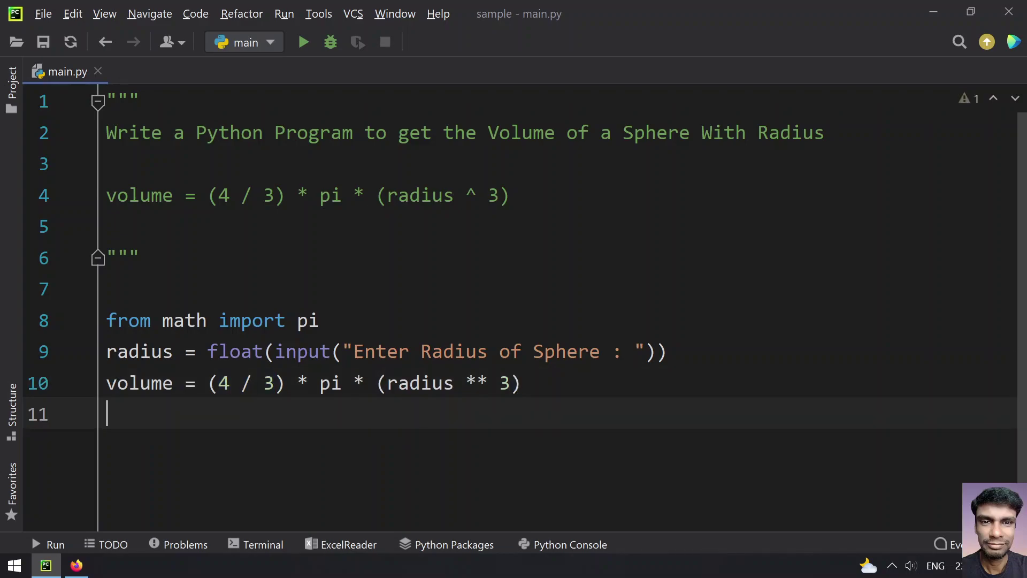
pyautogui.write('print')
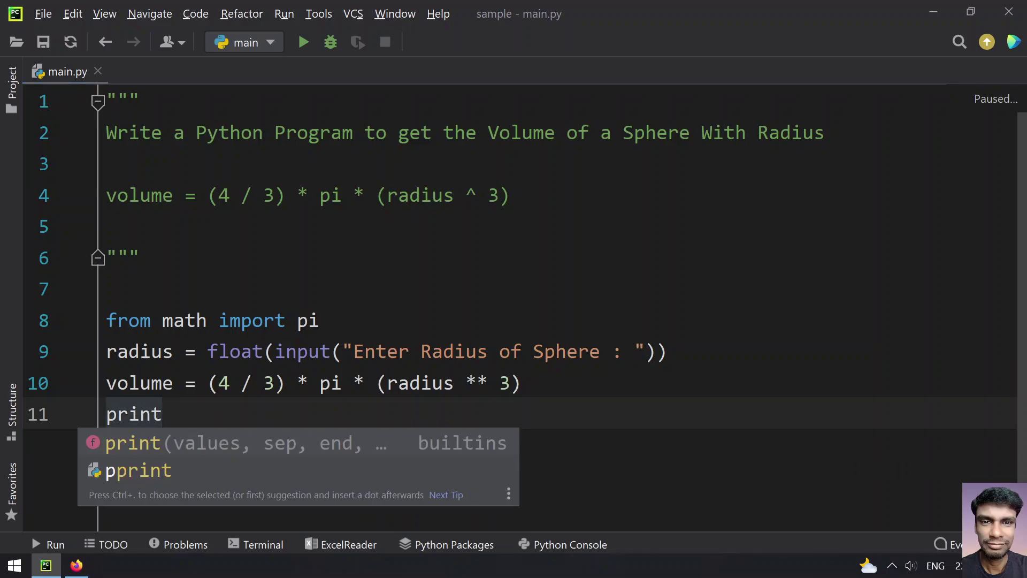
pyautogui.write('("')
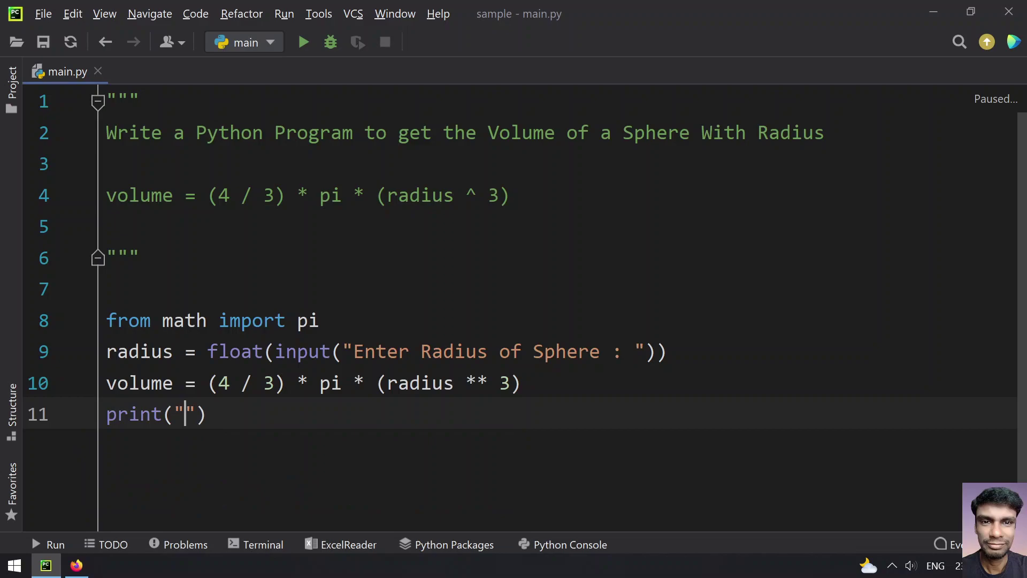
pyautogui.write('volume of')
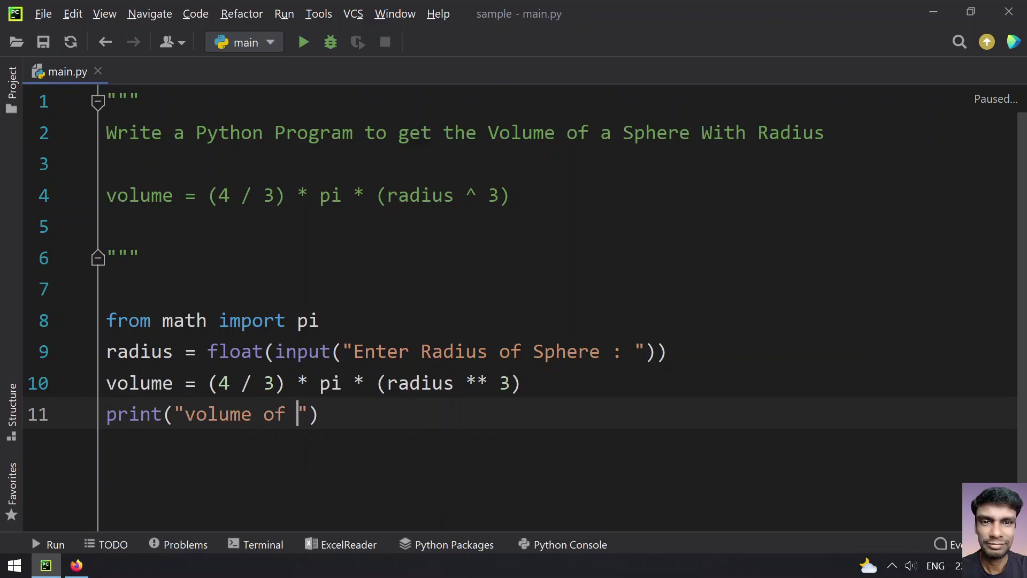
# Write print("Volume of Sphere is : %.2f " %volume) on line 11, then add a new line
pyautogui.hotkey('ctrl', 'Left')
pyautogui.hotkey('ctrl', 'Left')
pyautogui.press('Delete')
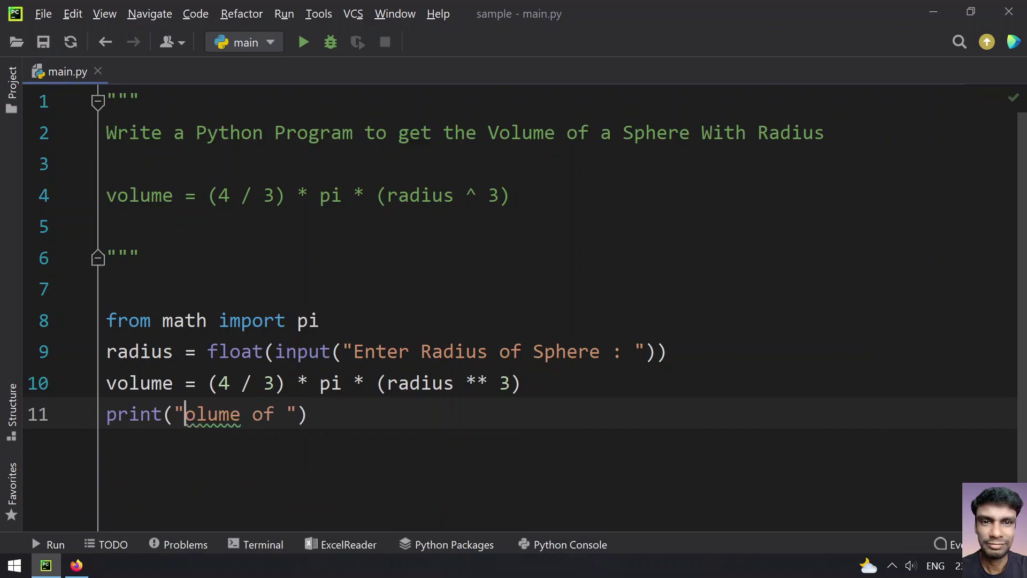
pyautogui.write('V')
pyautogui.press('End')
pyautogui.press('Left')
pyautogui.press('Left')
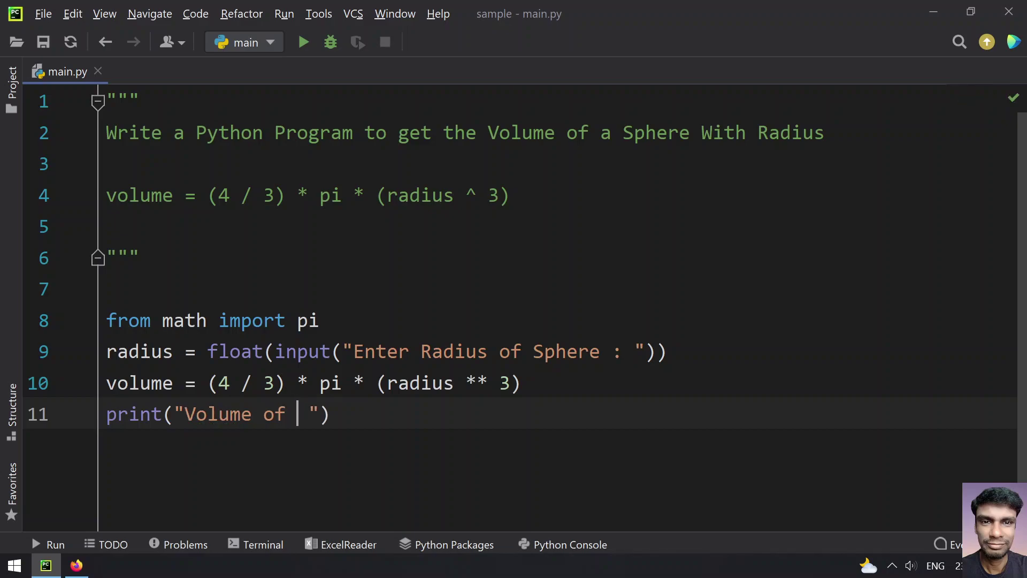
pyautogui.write('Sphere ')
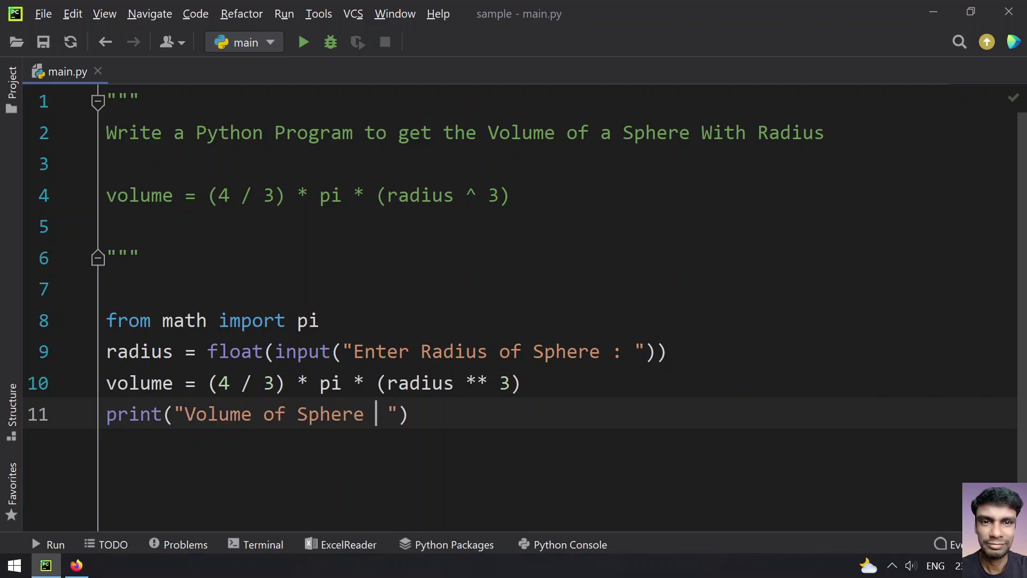
pyautogui.write('is :')
pyautogui.press('Right')
pyautogui.press('Left')
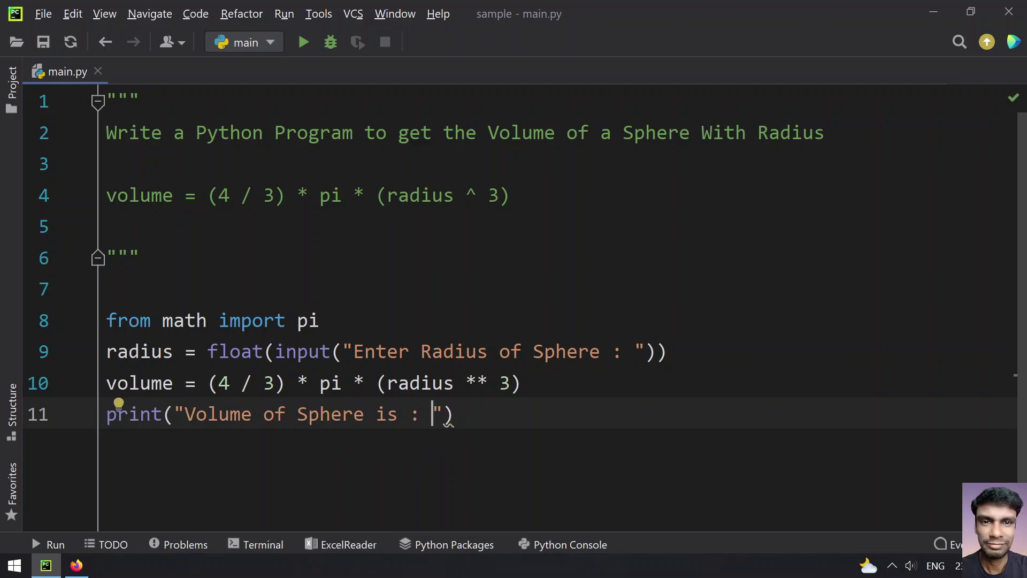
pyautogui.write('%')
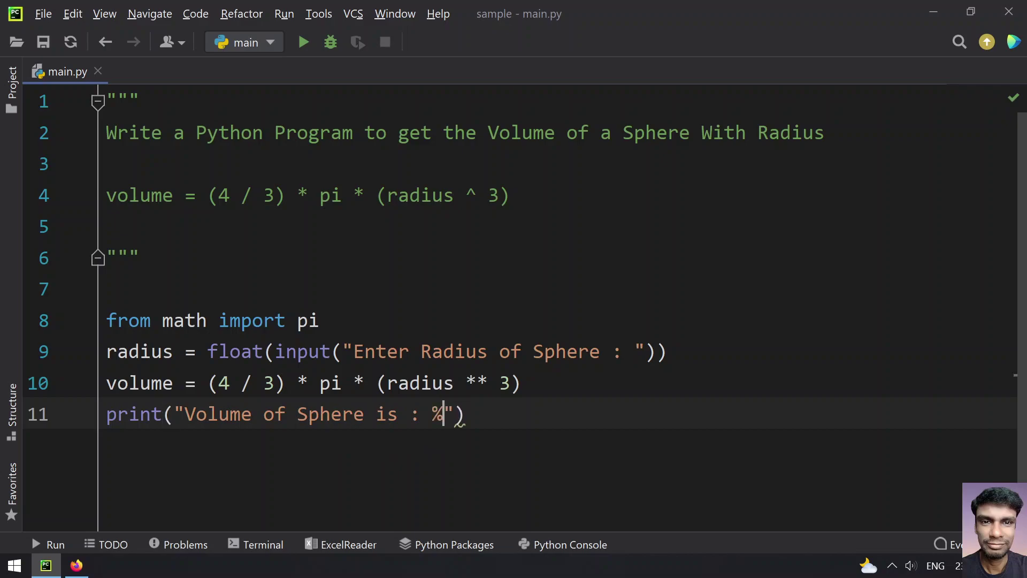
pyautogui.write('.2f')
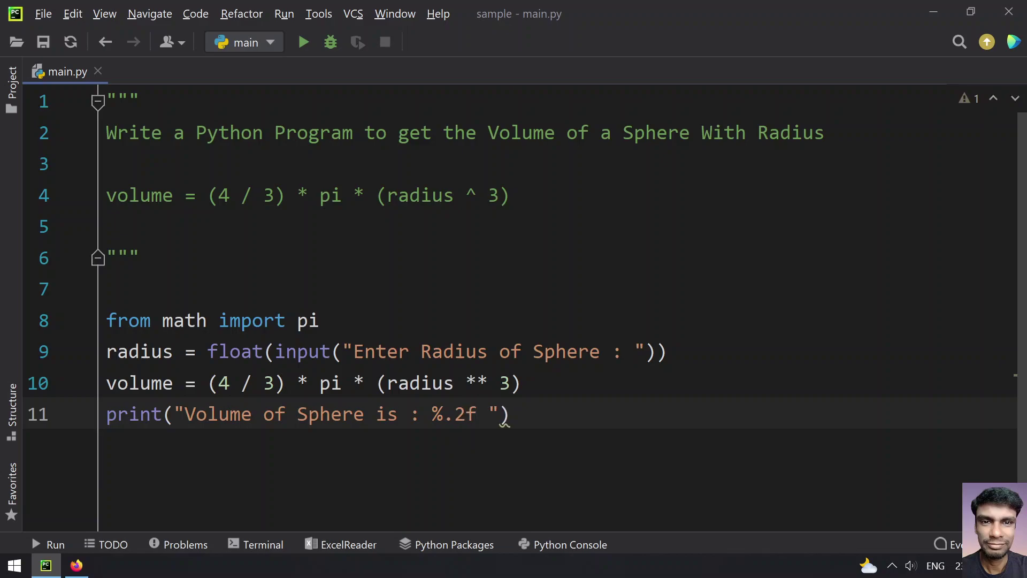
pyautogui.press('Right')
pyautogui.write('%')
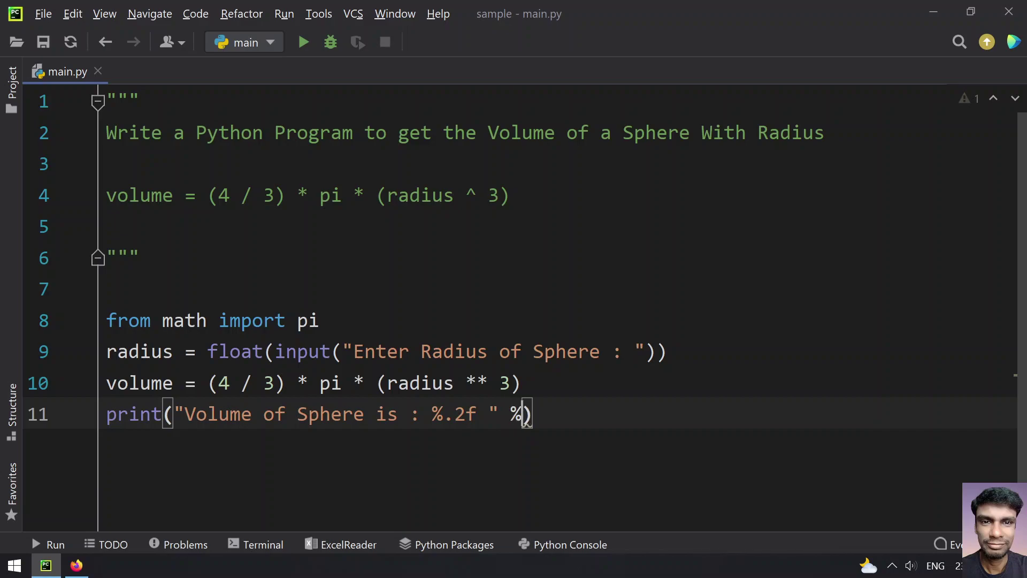
pyautogui.write('vo')
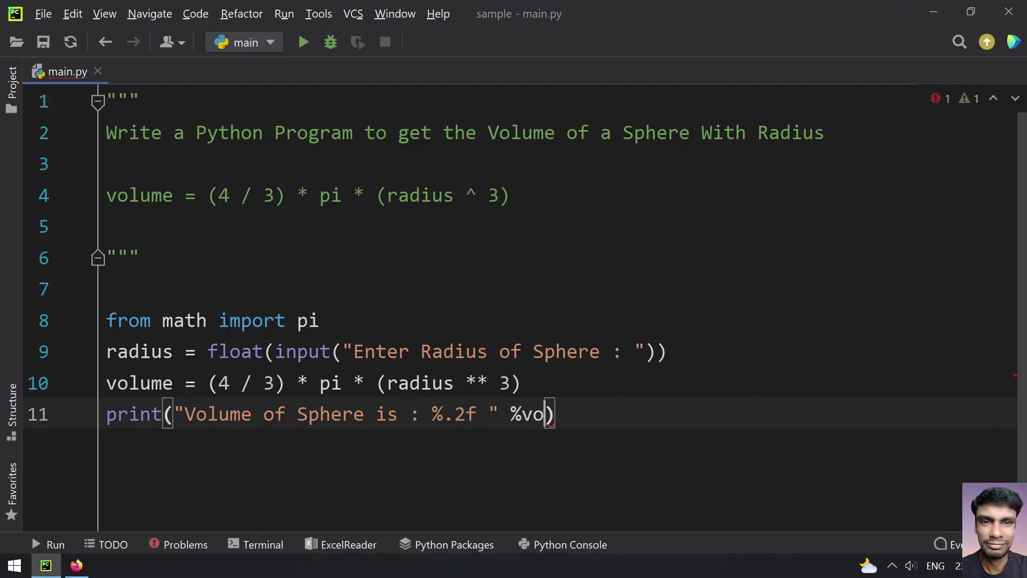
pyautogui.write('lu')
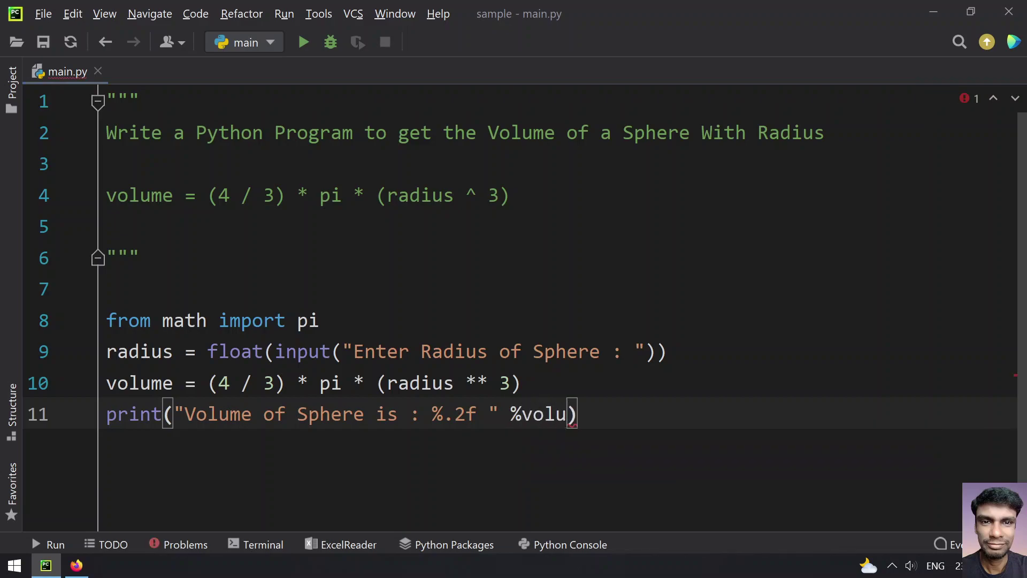
pyautogui.press('Tab')
pyautogui.press('Right')
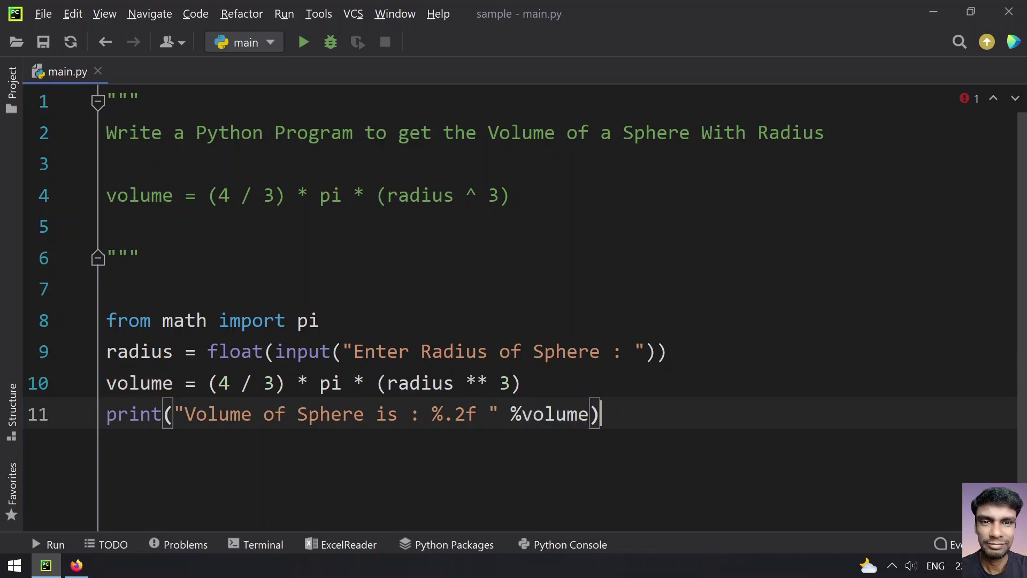
pyautogui.press('Return')
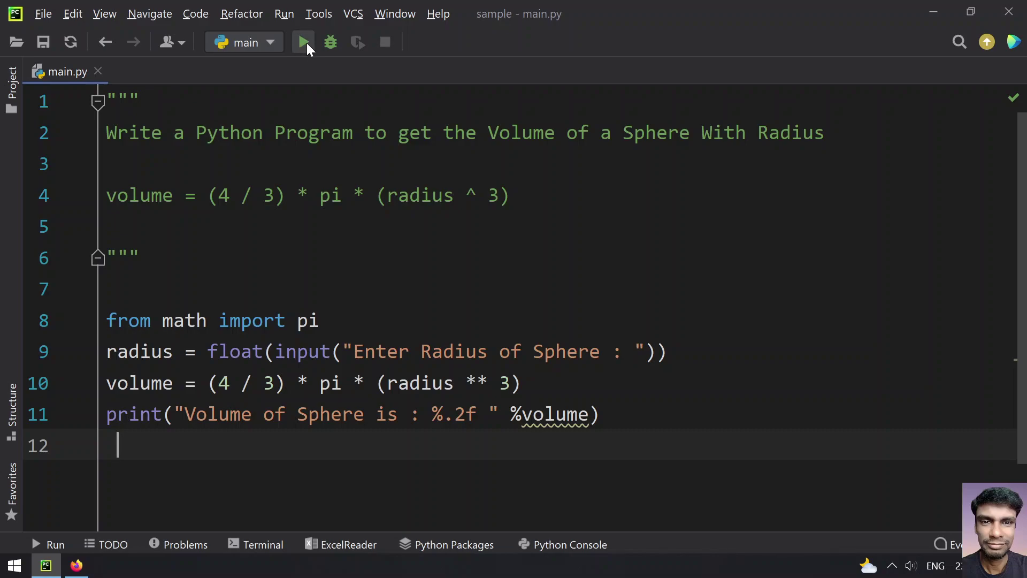
# Run the script with radius 6, printing volume 904.78, then bring up the browser
pyautogui.click(307, 42)
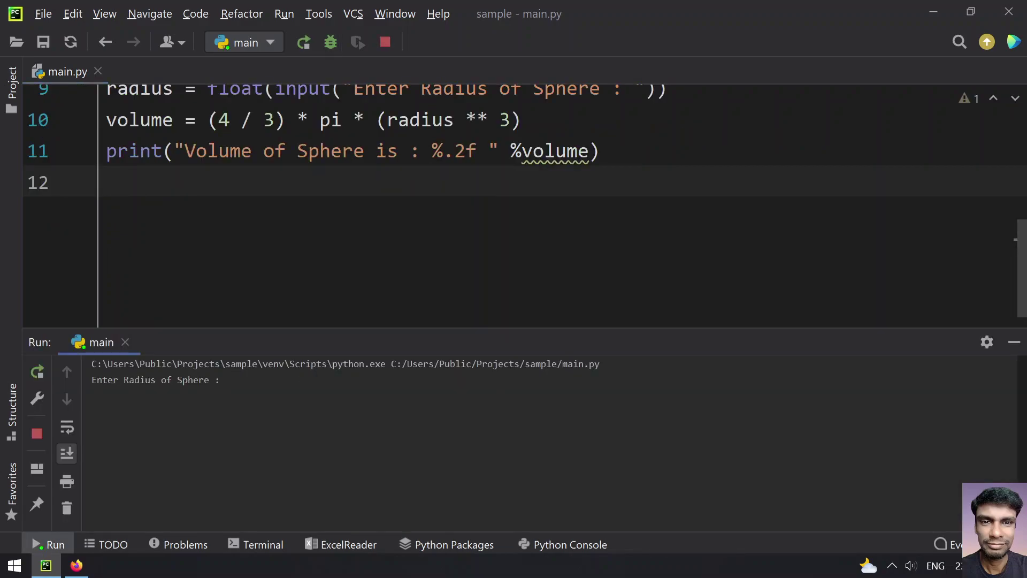
pyautogui.write('6')
pyautogui.press('Return')
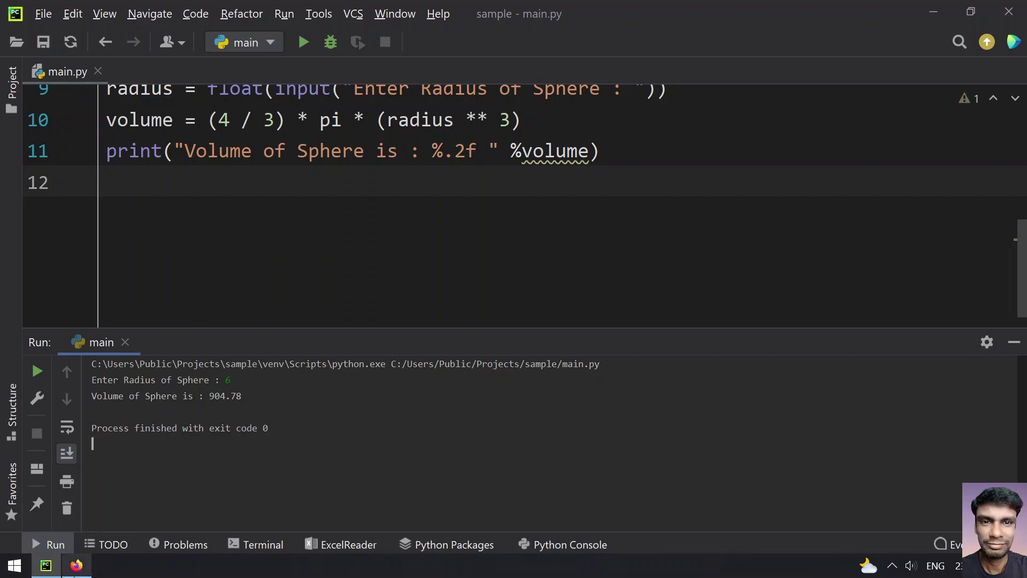
pyautogui.click(76, 566)
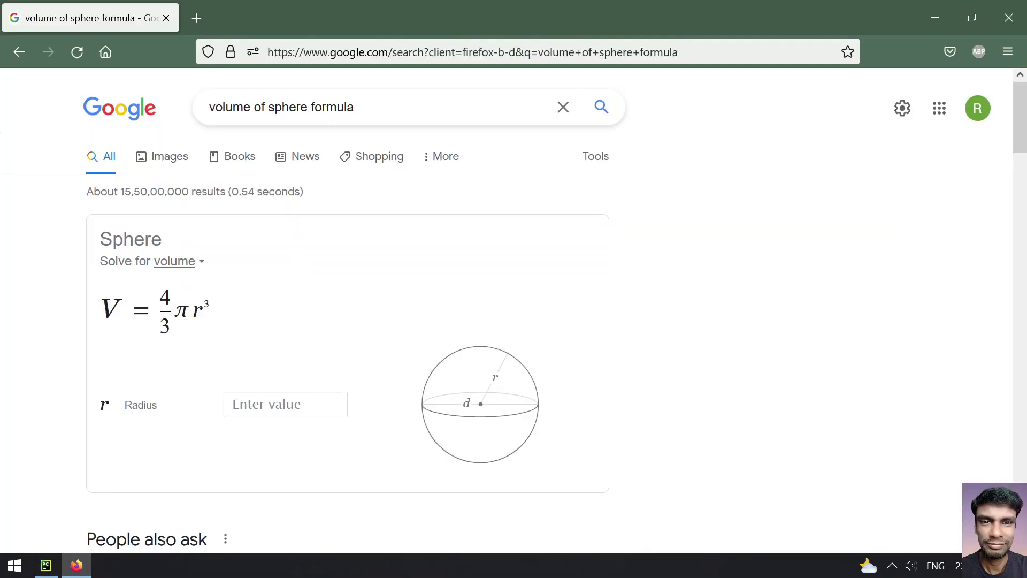
# Enter radius 6 in Google's sphere calculator, confirm V ≈ 904.78, and return to PyCharm
pyautogui.click(321, 393)
pyautogui.write('6')
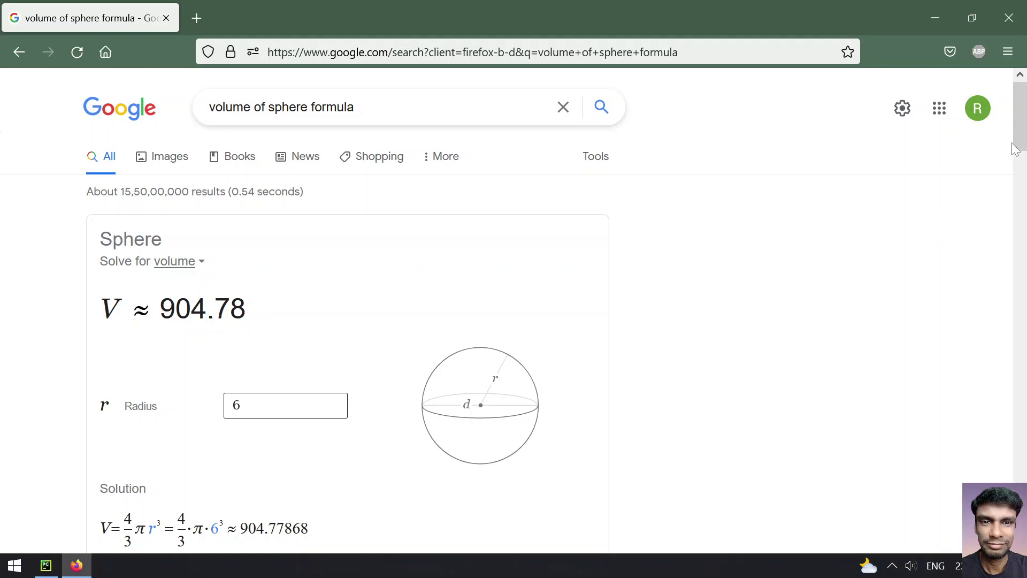
pyautogui.moveTo(1020, 145); pyautogui.dragTo(1021, 157)
pyautogui.click(826, 269)
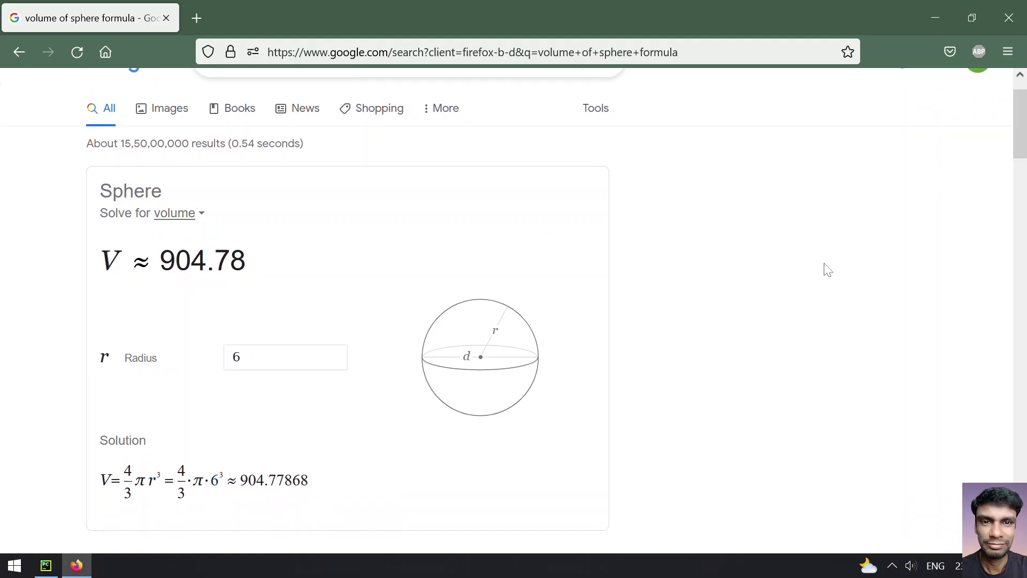
pyautogui.click(934, 18)
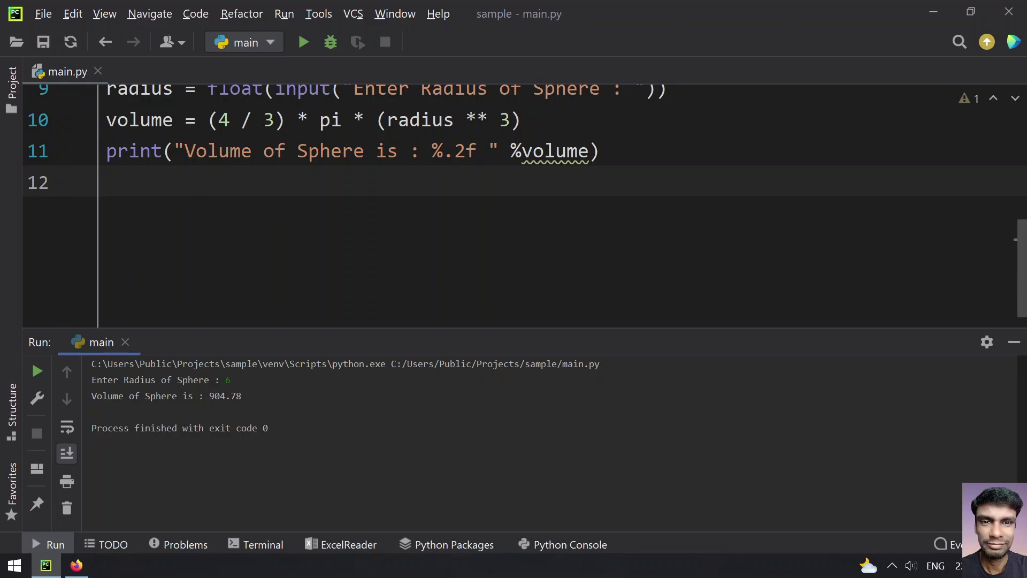
# Rerun the script with Shift+F10 and radius 8, getting a volume of 2144.66
pyautogui.hotkey('shift', 'F10')
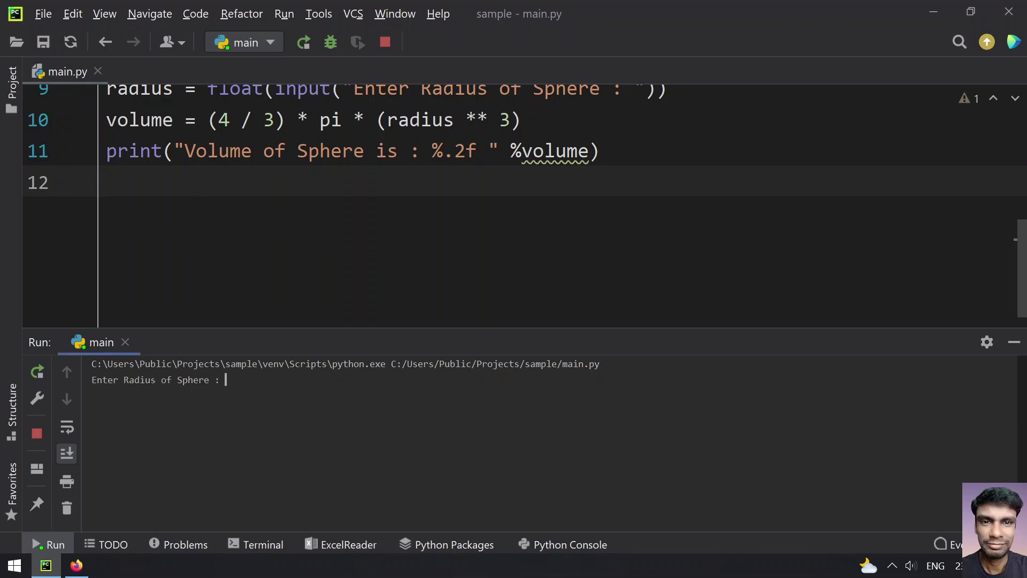
pyautogui.write('8')
pyautogui.press('Return')
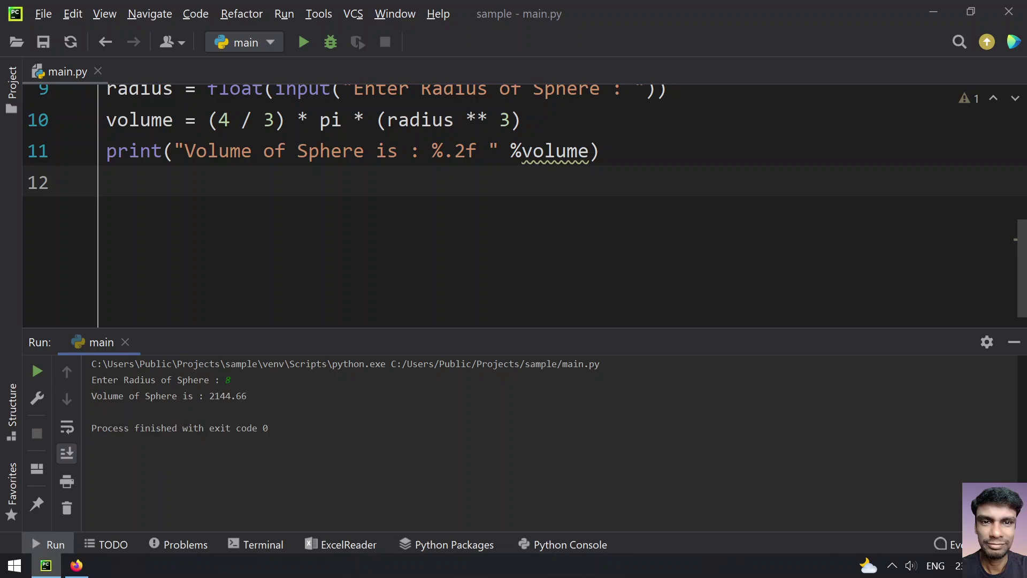
# Hide the run output and add a space after % in the print line
pyautogui.click(1014, 343)
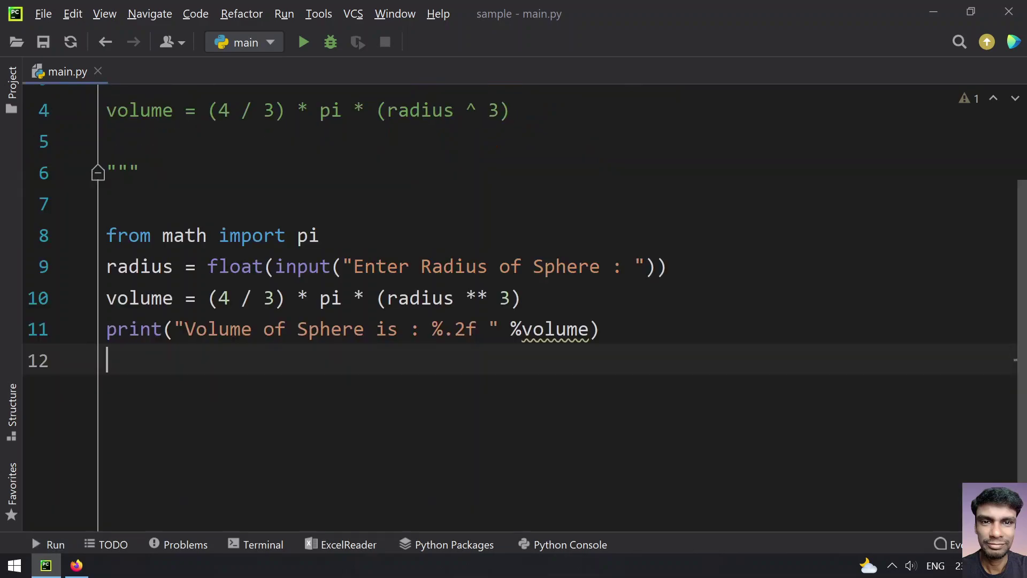
pyautogui.press('Up')
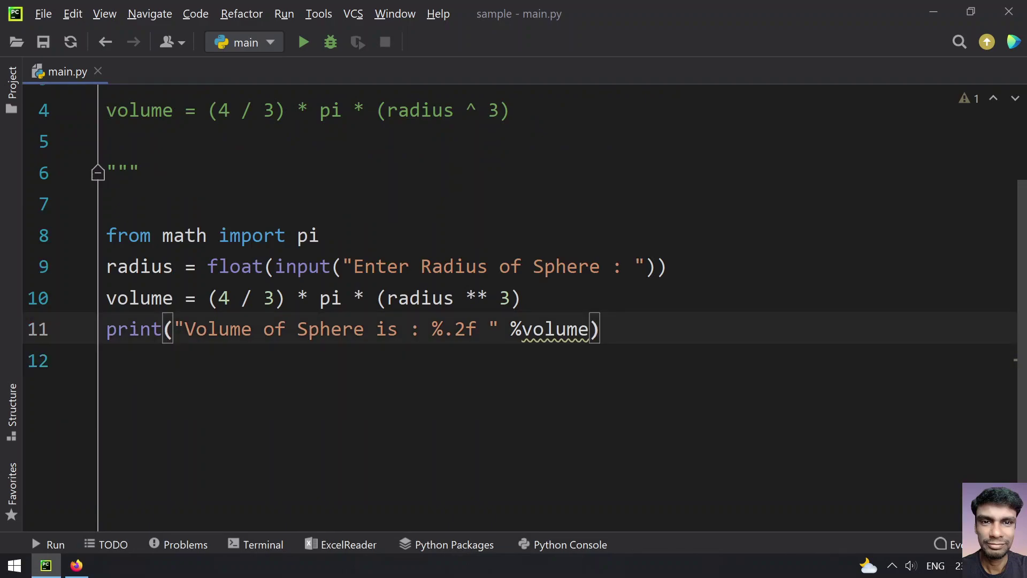
pyautogui.hotkey('ctrl', 'Left')
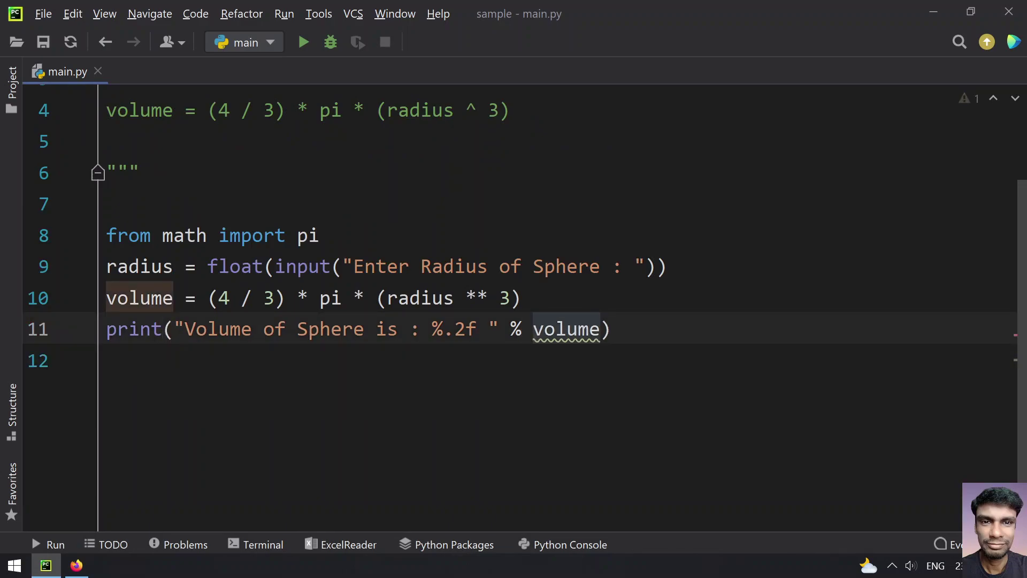
pyautogui.press('Down')
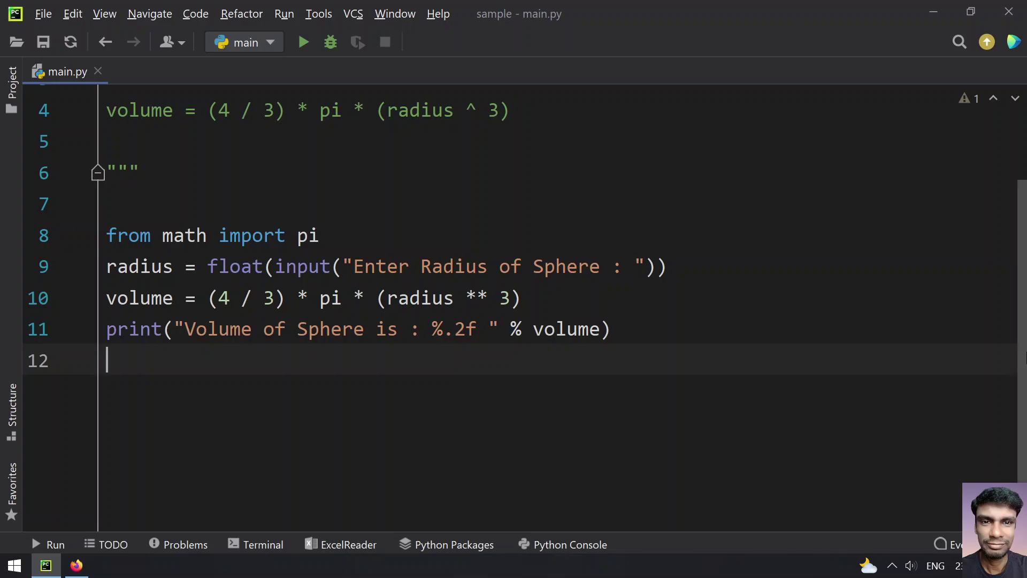
pyautogui.scroll(3, 1009, 297)
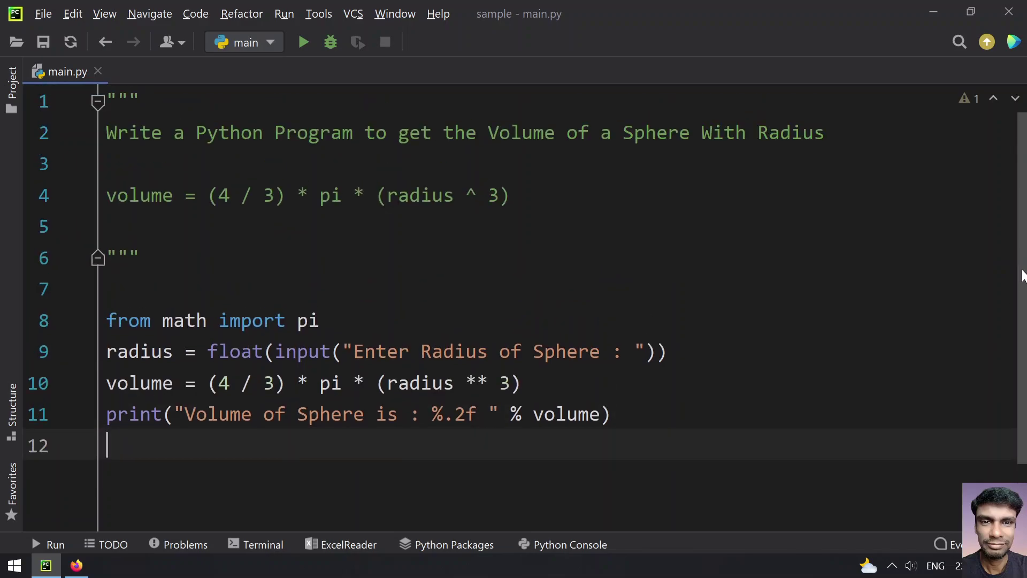